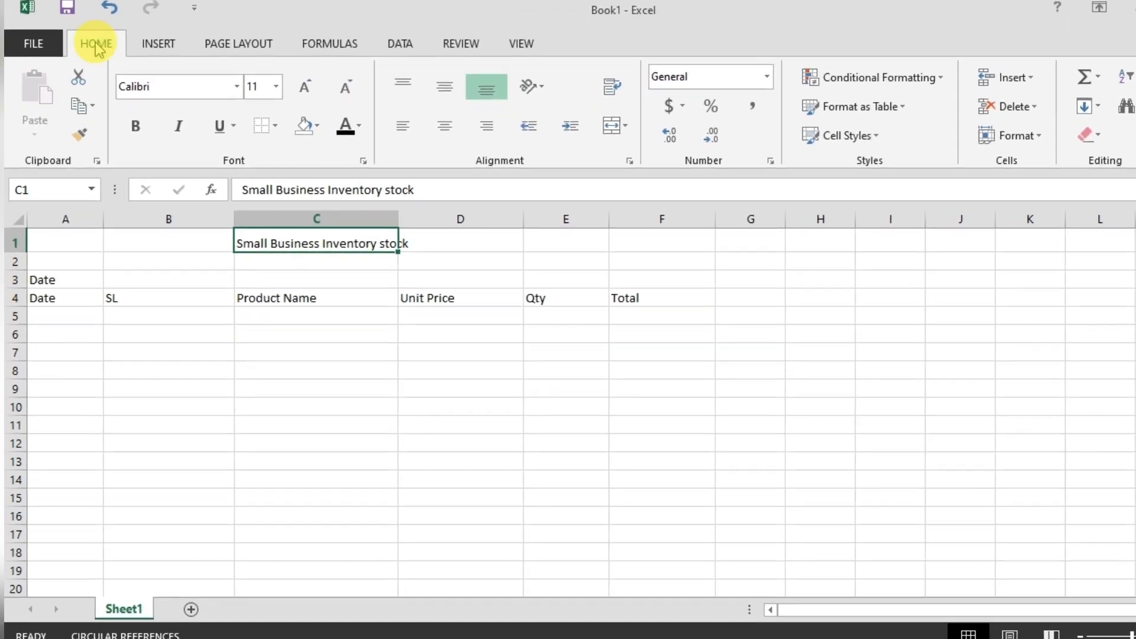
Step: Format the sheet title in C1 as 14-point Times New Roman, bold and italic
left_click(236, 86)
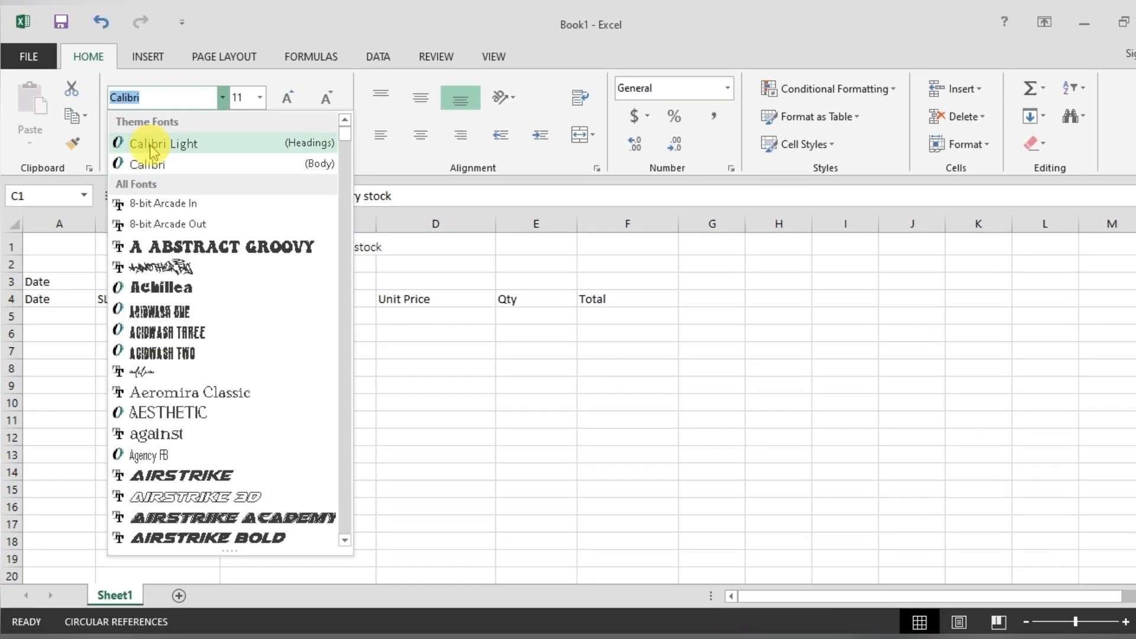
type("Times New Roman")
key("Return")
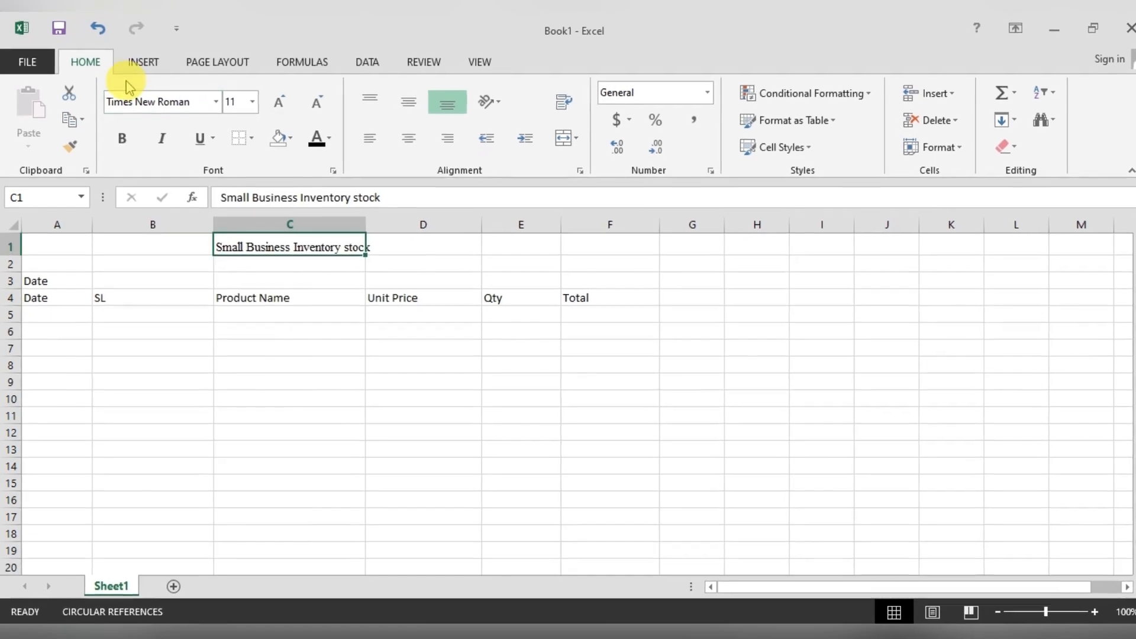
left_click(252, 101)
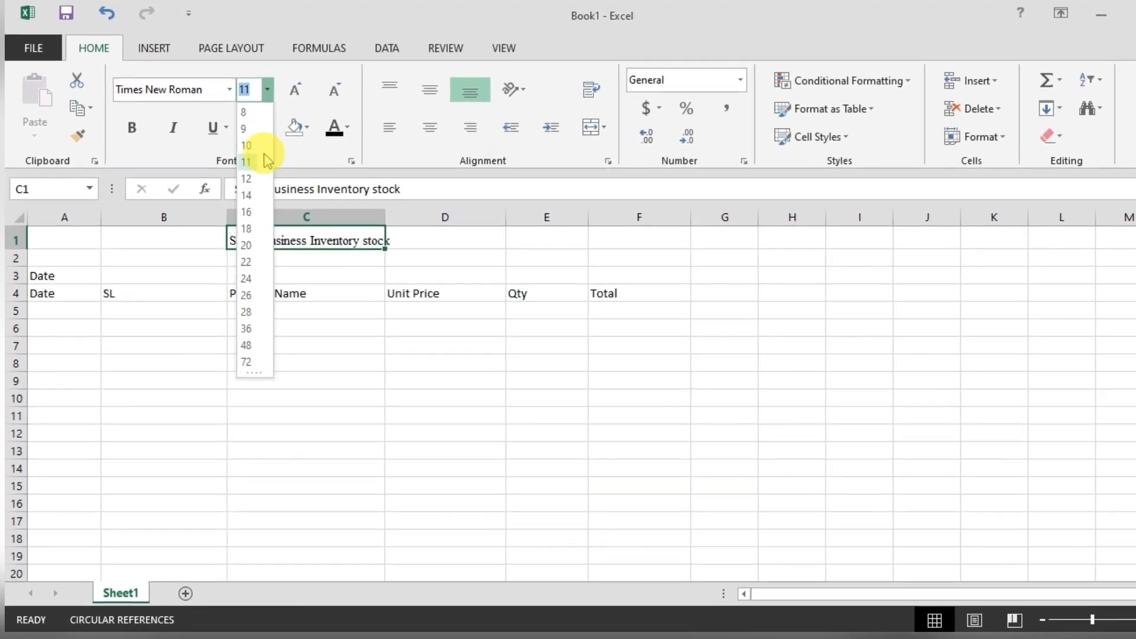
left_click(247, 195)
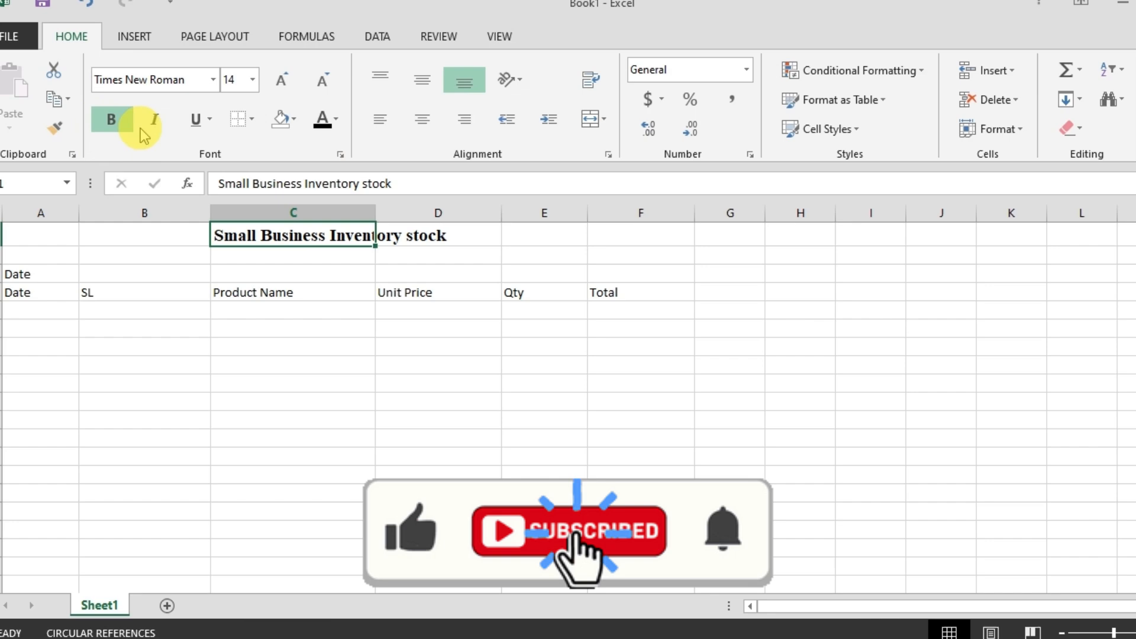
left_click(153, 123)
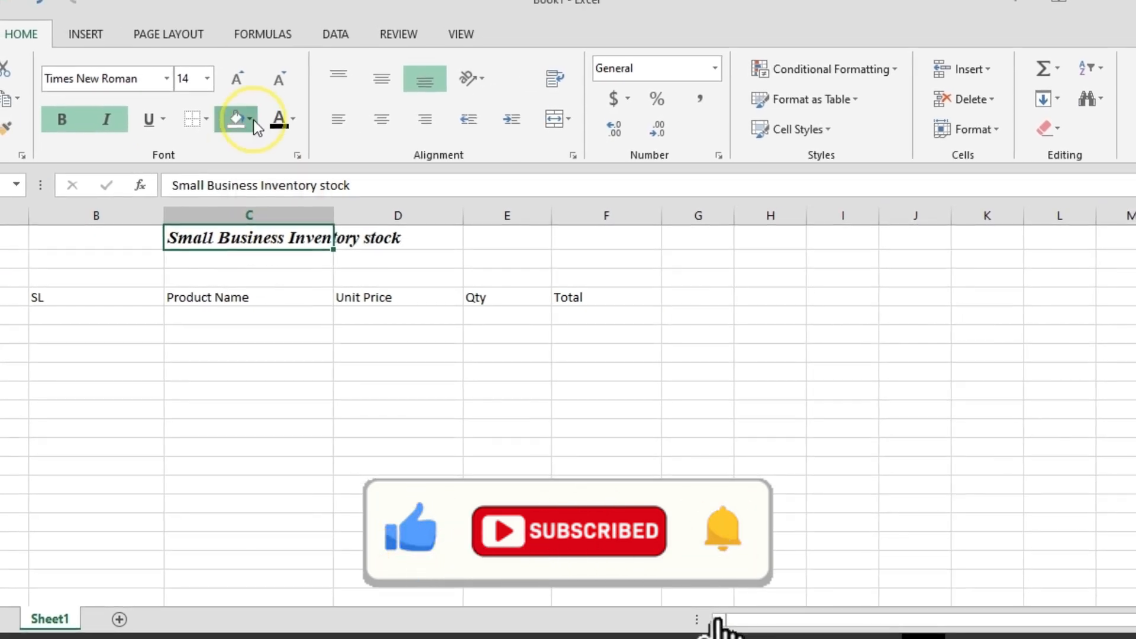
Step: Give the title cell C1 an orange fill and a white font color
left_click(254, 121)
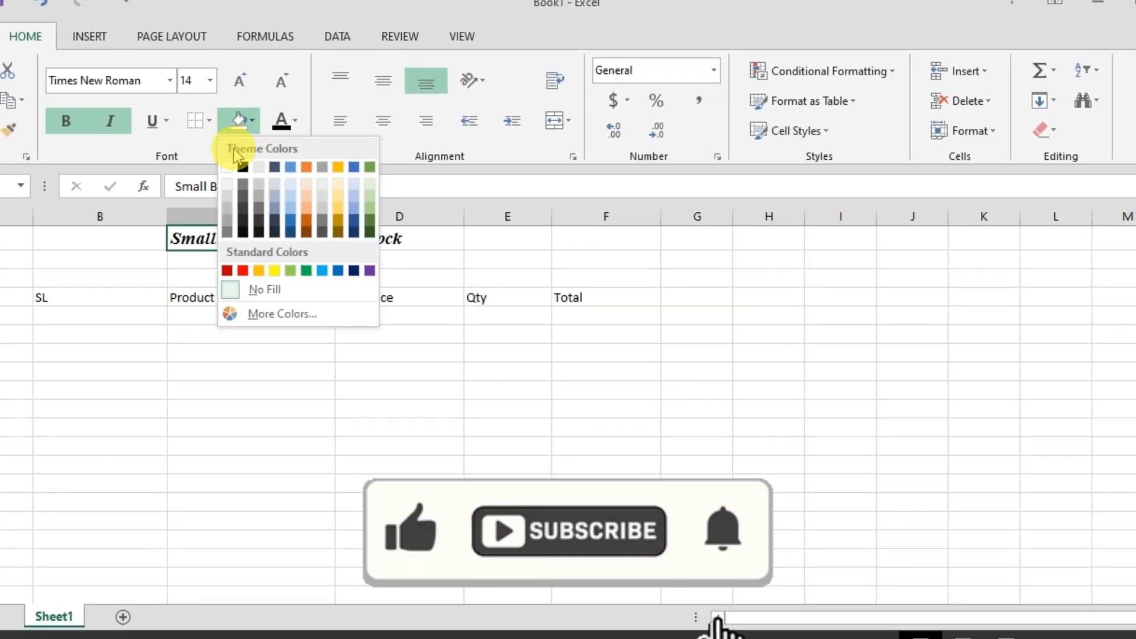
left_click(311, 175)
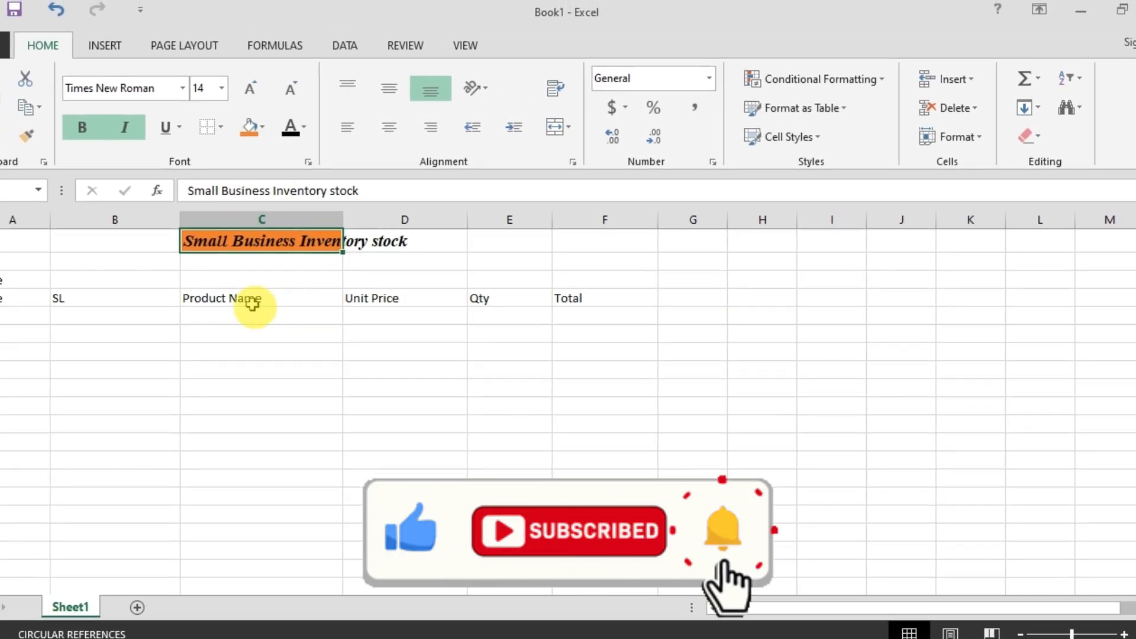
left_click(301, 125)
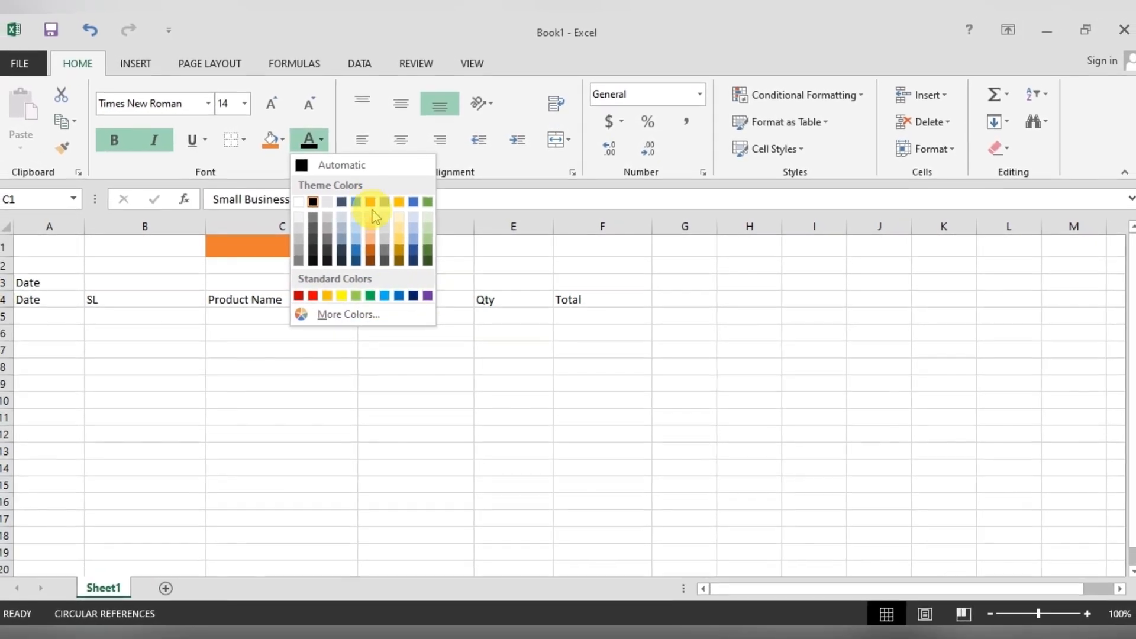
left_click(297, 201)
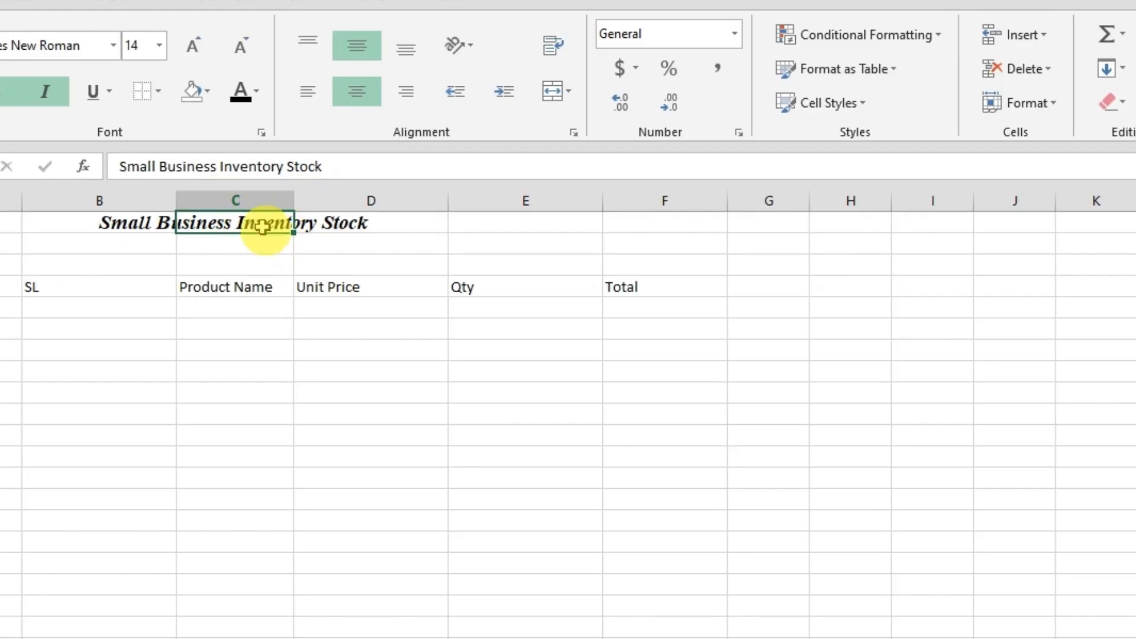
Step: Widen the title's column C to match its neighbouring columns, and set the height of row 1 to 20
left_click(924, 151)
left_click(927, 246)
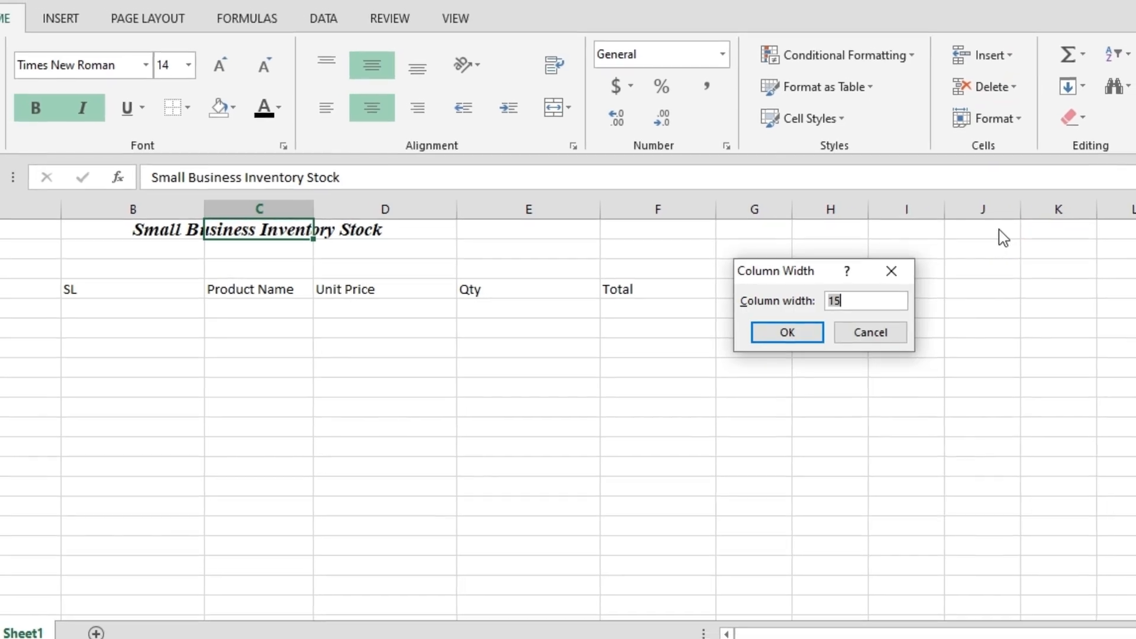
type("25")
key("Return")
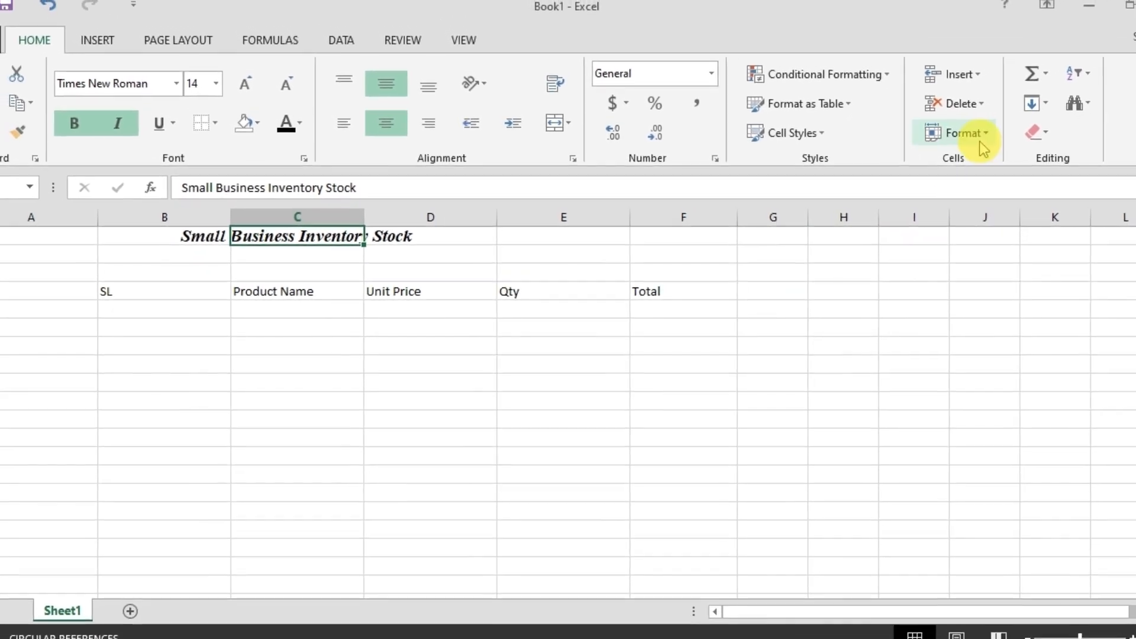
left_click(981, 144)
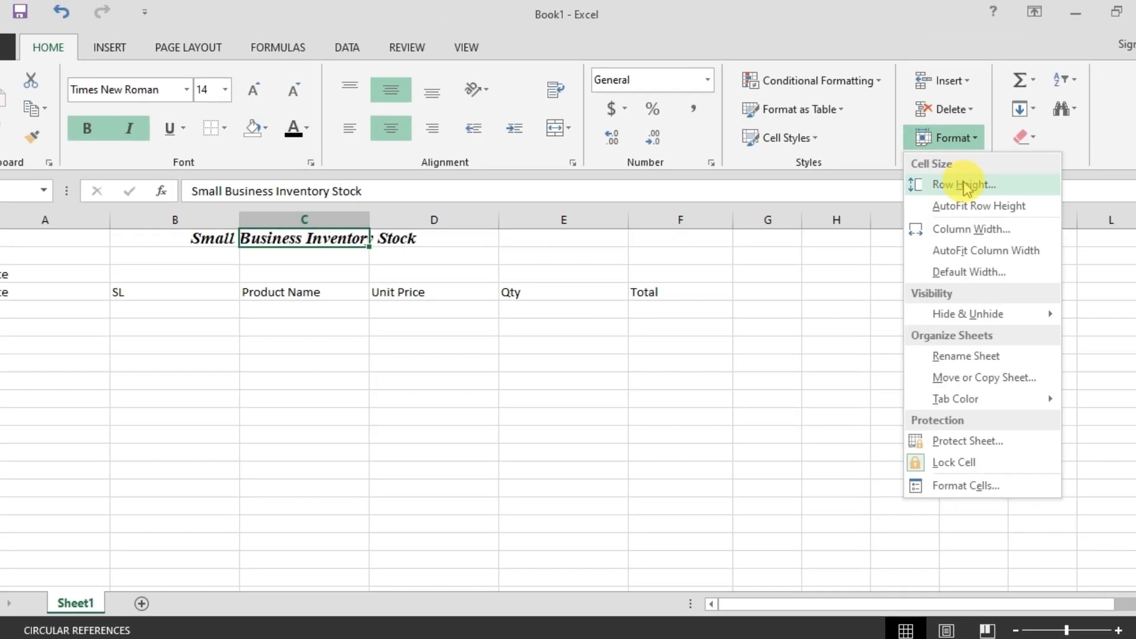
left_click(972, 184)
type("20")
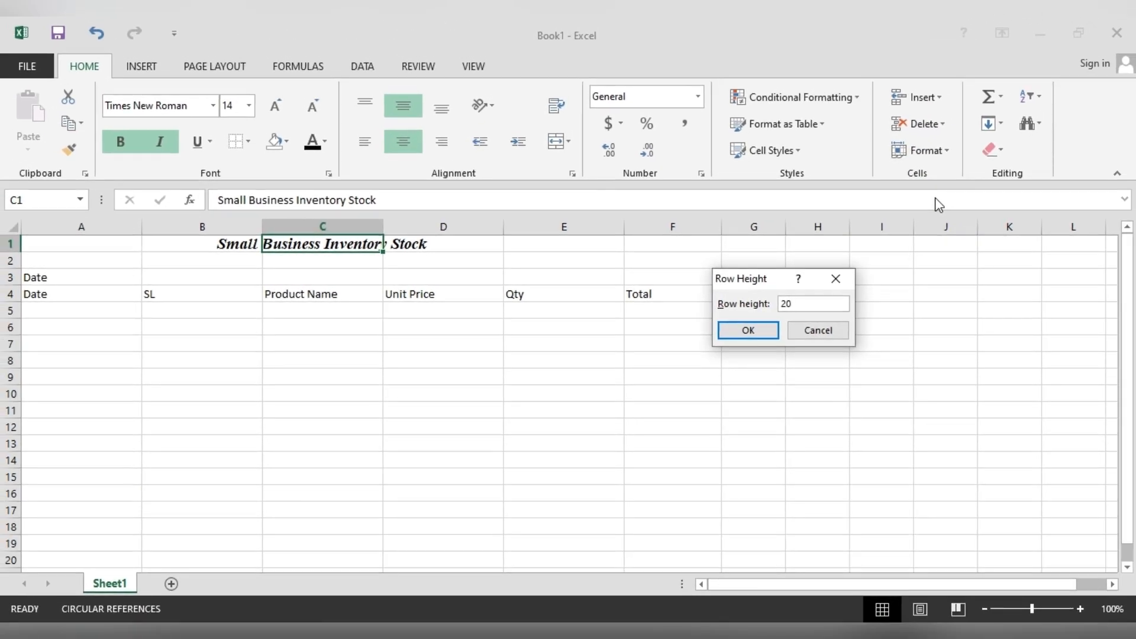
key("Return")
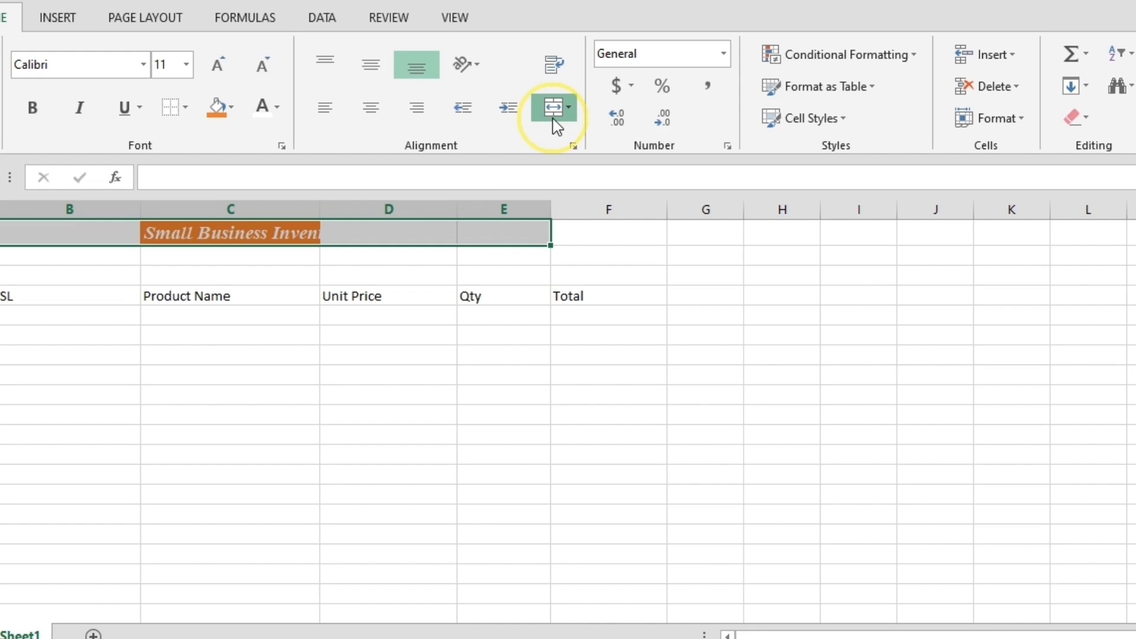
Step: Merge the title row cells A1:E1 and center the title horizontally and vertically
left_click(568, 140)
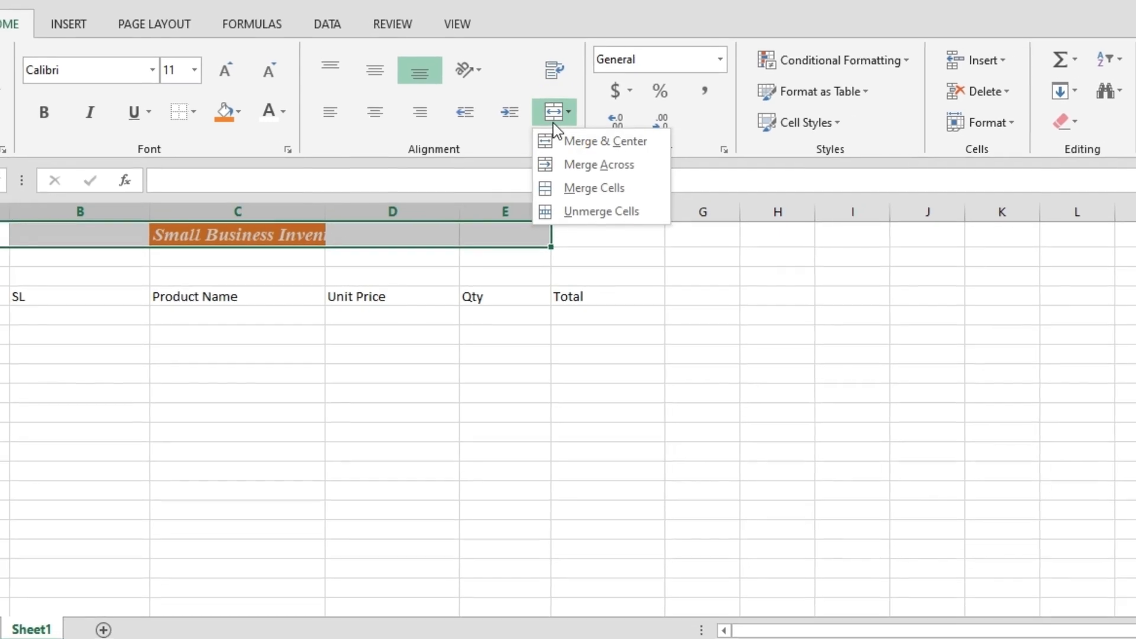
left_click(592, 195)
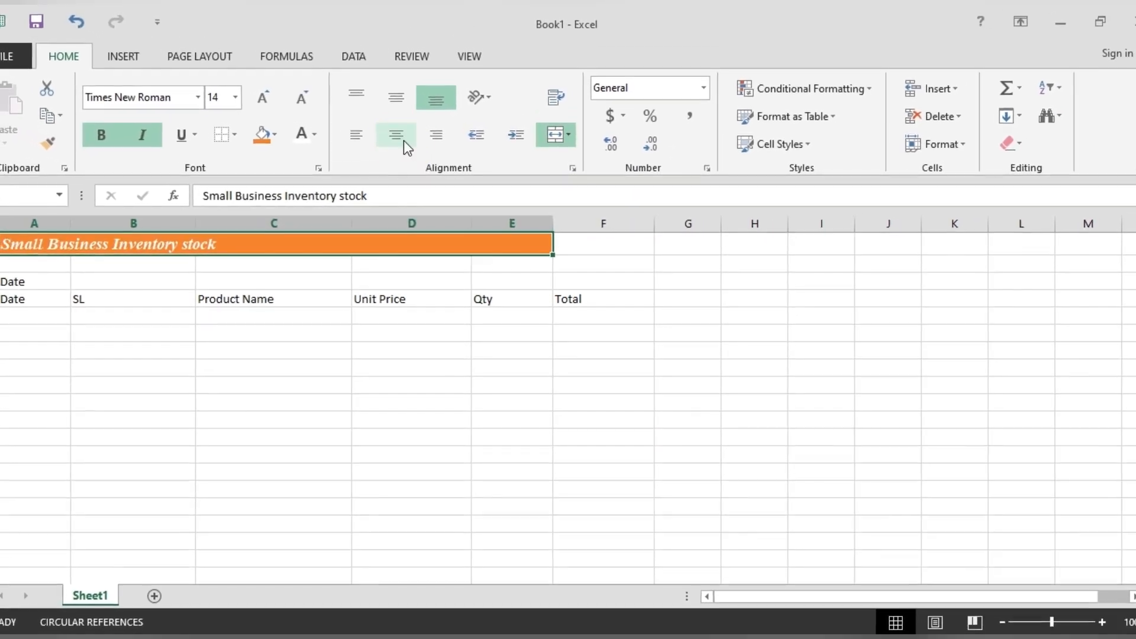
left_click(404, 142)
left_click(396, 98)
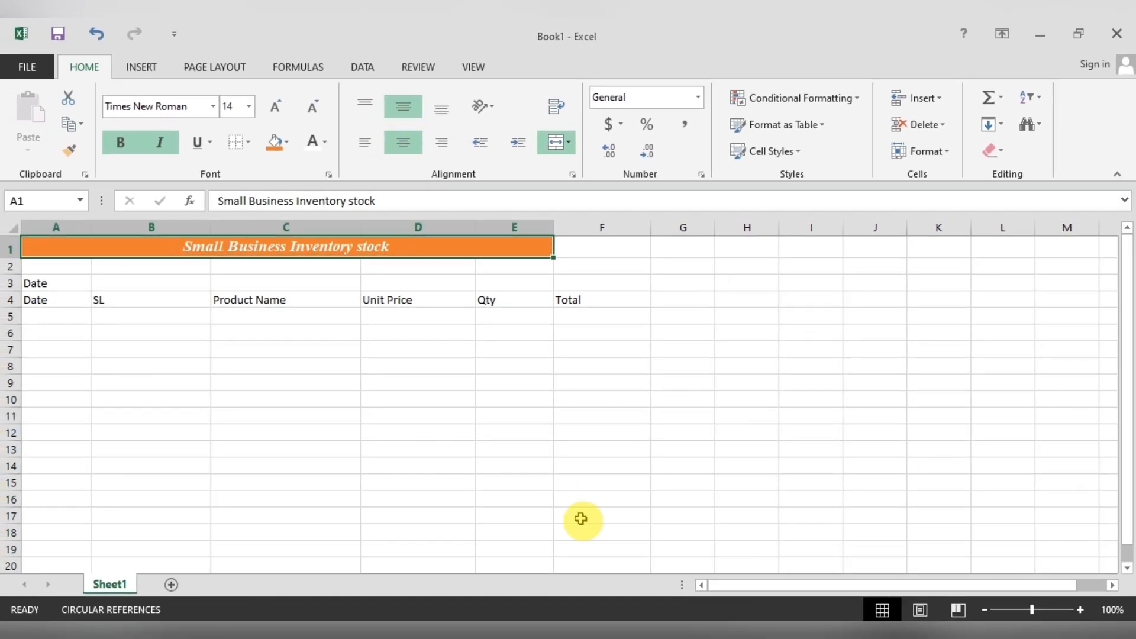
Step: Create a table from the empty range A3:I15 below the Date row, without marking it as having headers
left_click(49, 309)
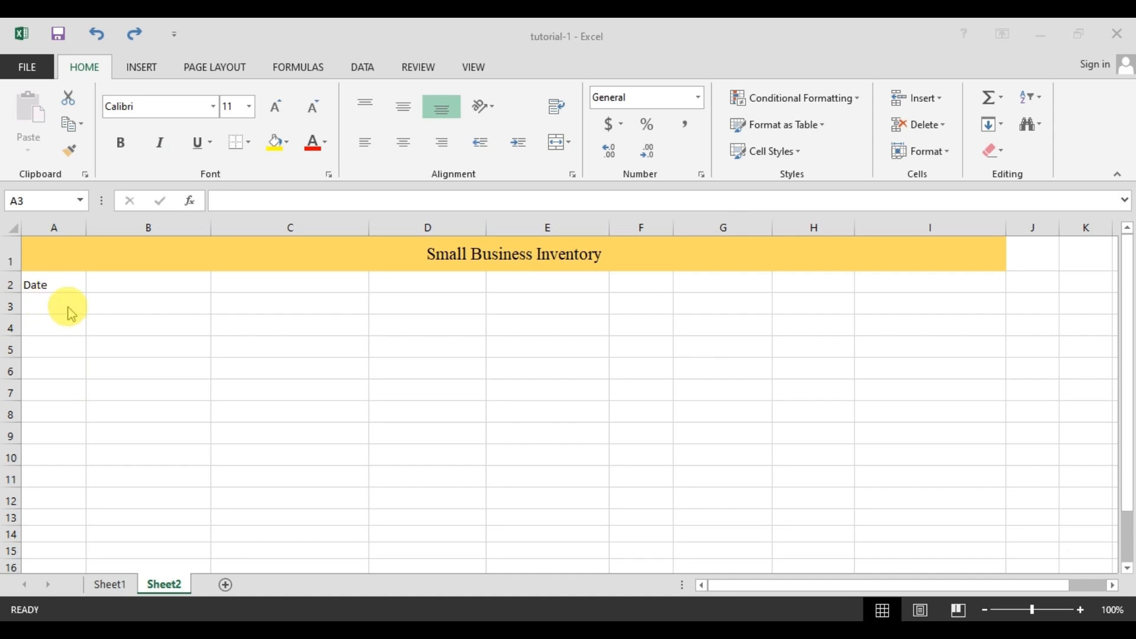
left_click_drag(68, 306, 961, 553)
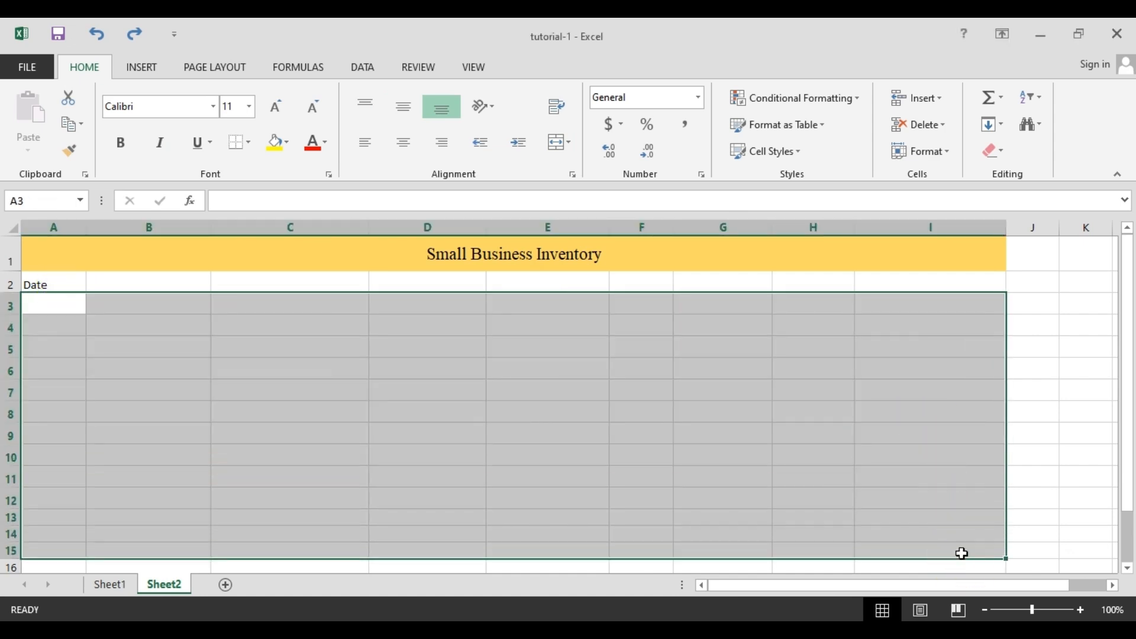
left_click(140, 67)
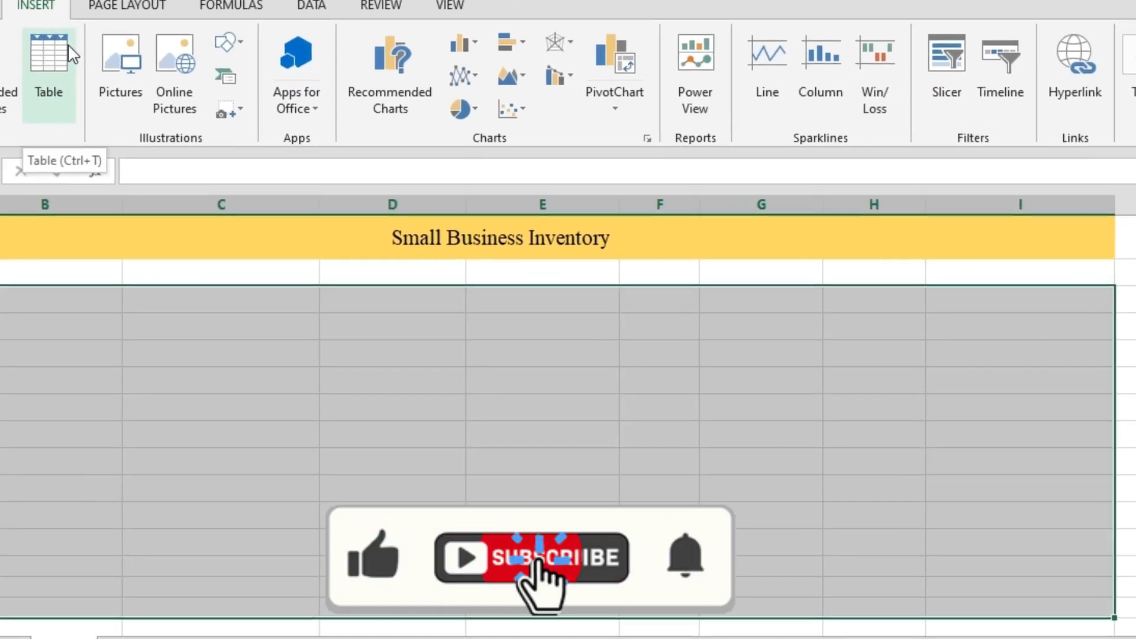
left_click(93, 67)
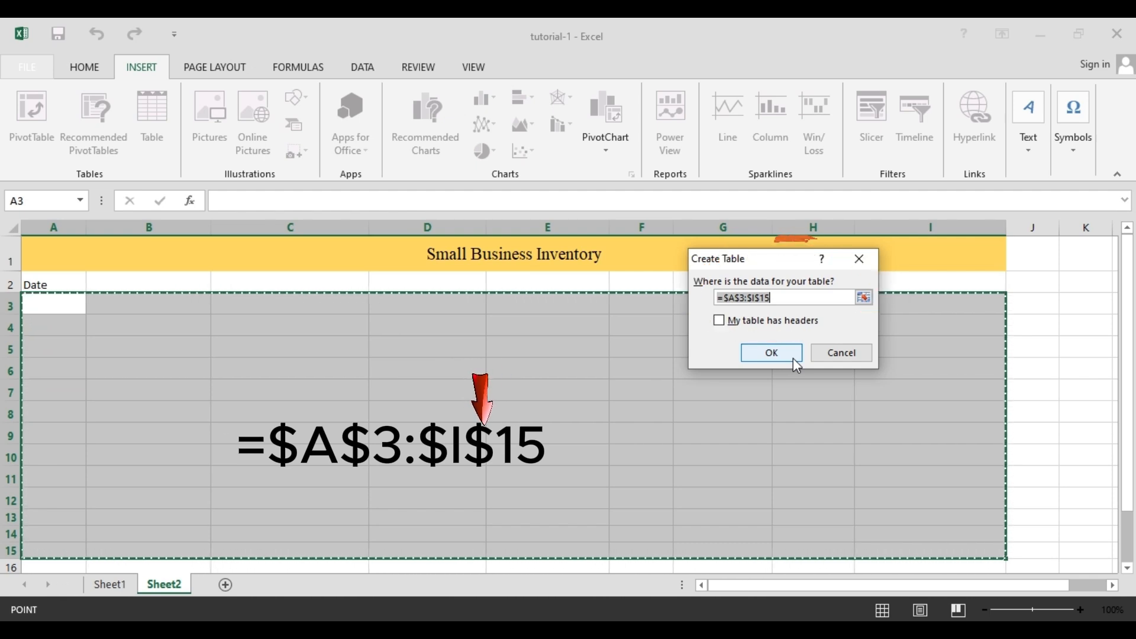
left_click(793, 358)
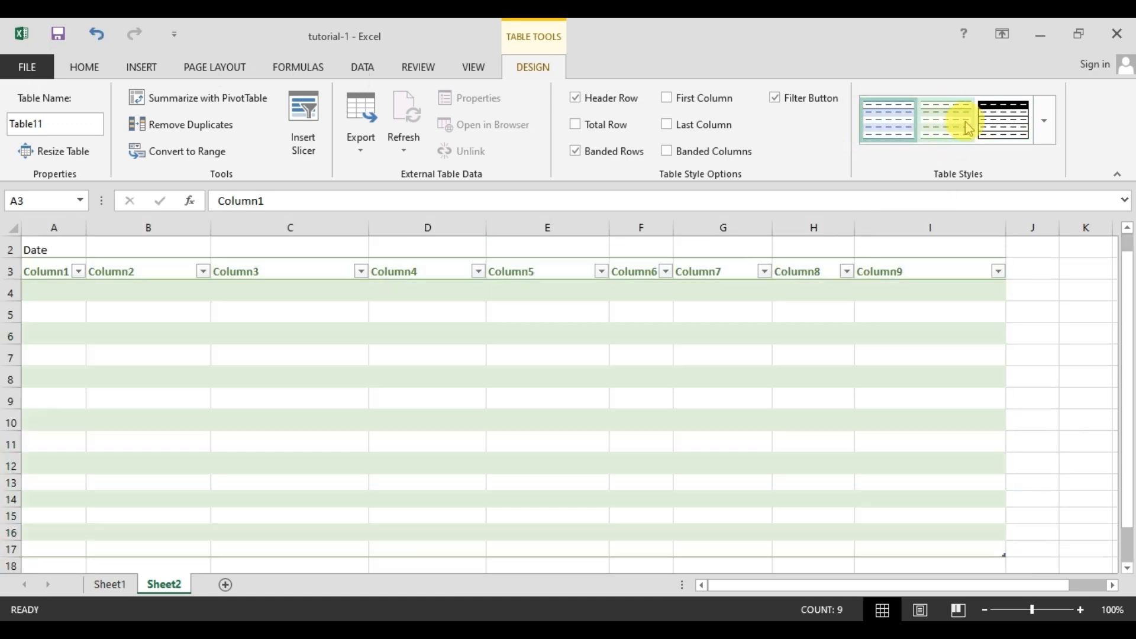
Step: Restyle the new table with a black-and-grey Medium table style that has gridlines
left_click(1045, 121)
left_click(972, 344)
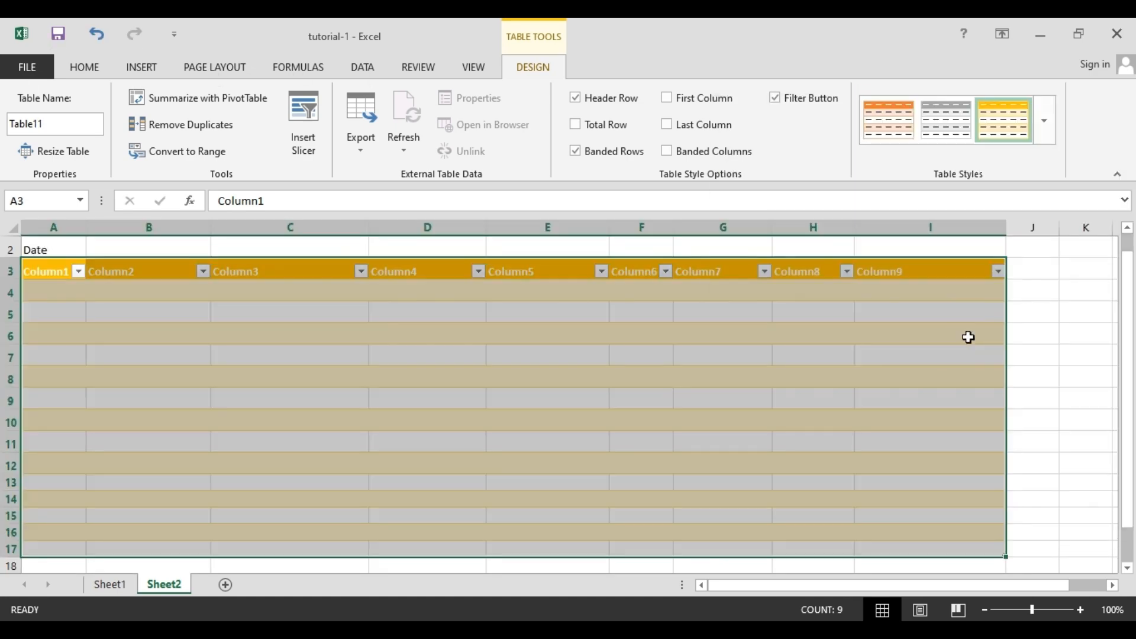
left_click(1043, 130)
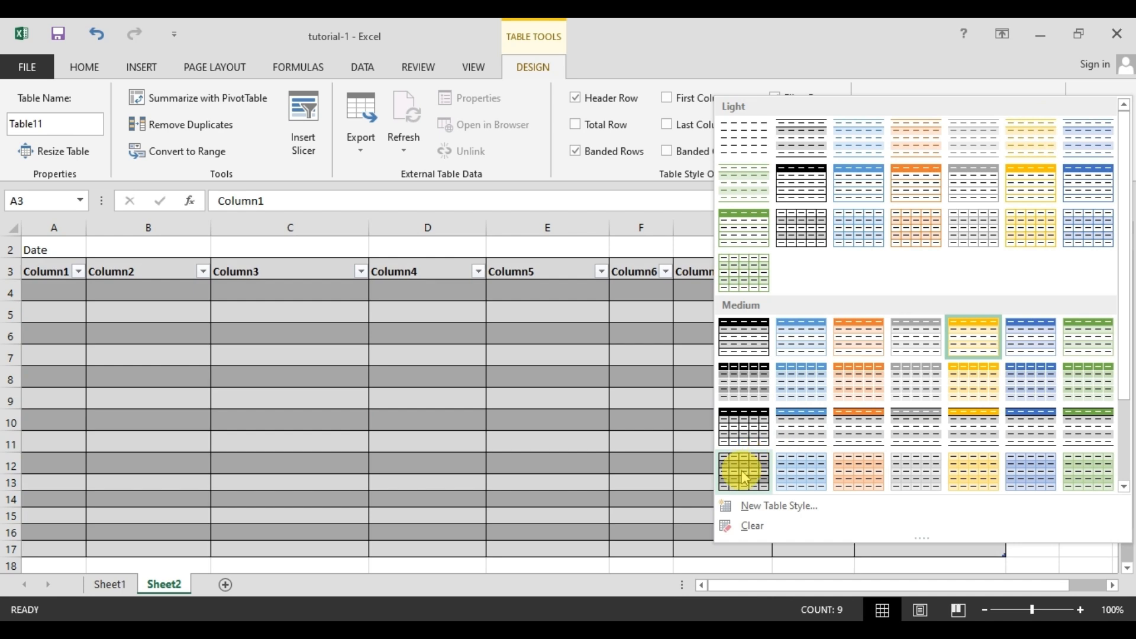
left_click(745, 476)
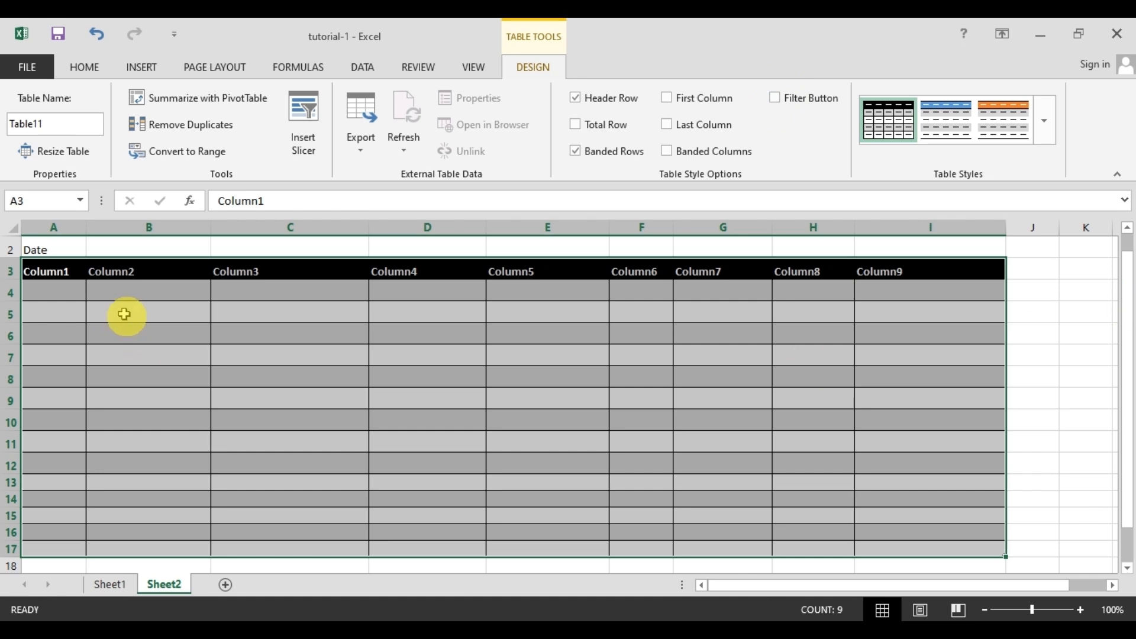
Step: Rename the first three table headers as Item ID, Item Name and Item Description
left_click(56, 274)
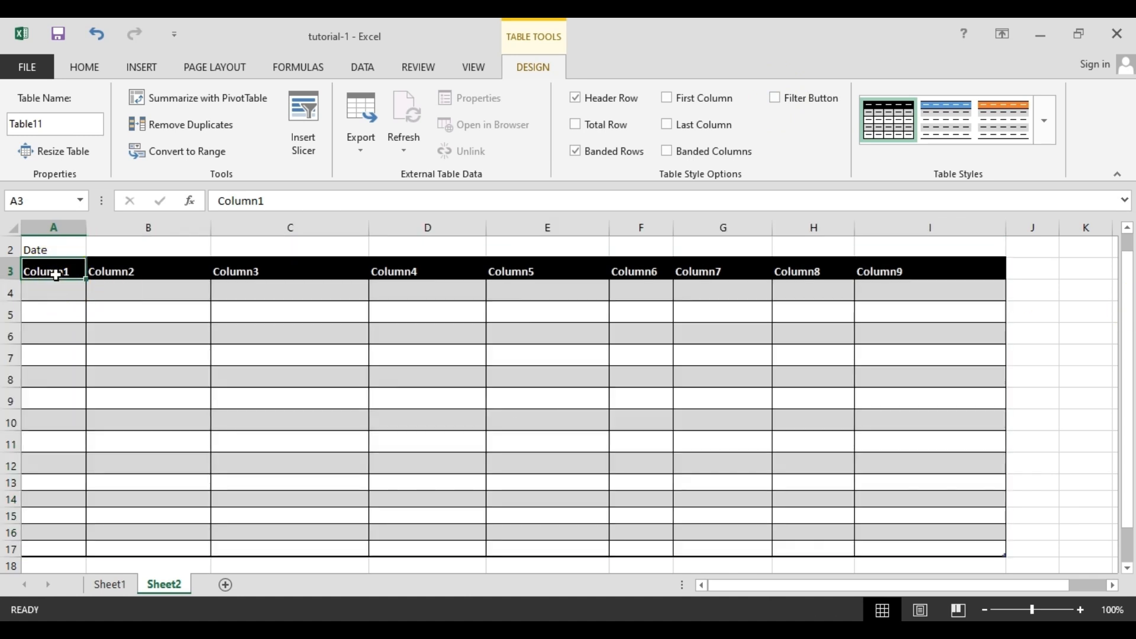
type("Item ID")
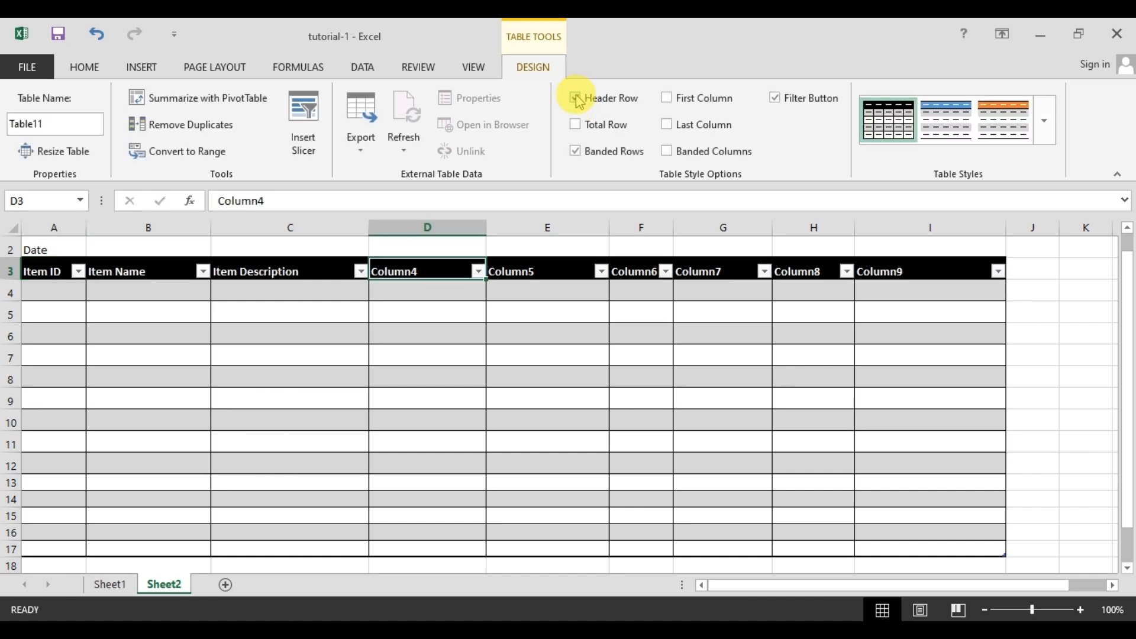
Step: Switch the table's Header Row and Banded Rows options off and back on to compare their effect
left_click(577, 99)
left_click(577, 98)
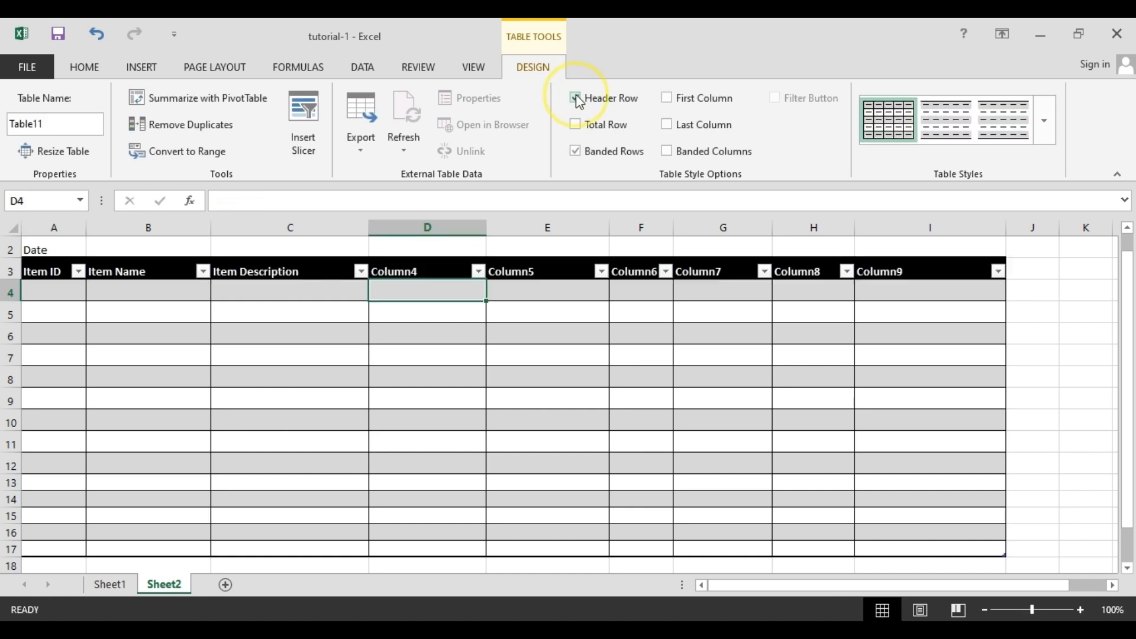
left_click(576, 152)
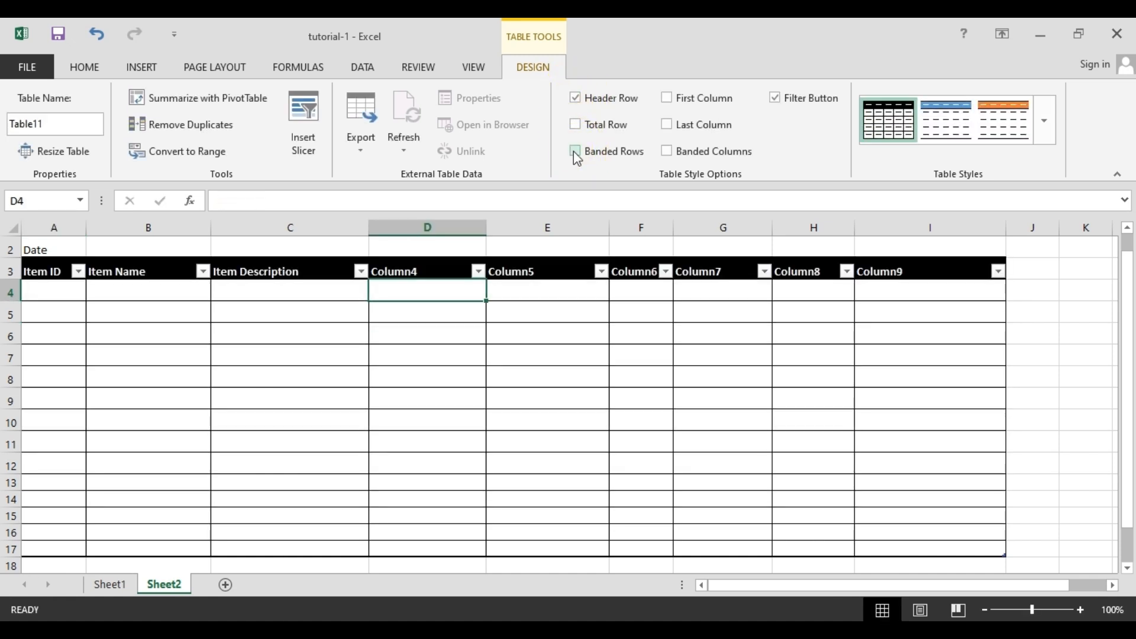
left_click(576, 152)
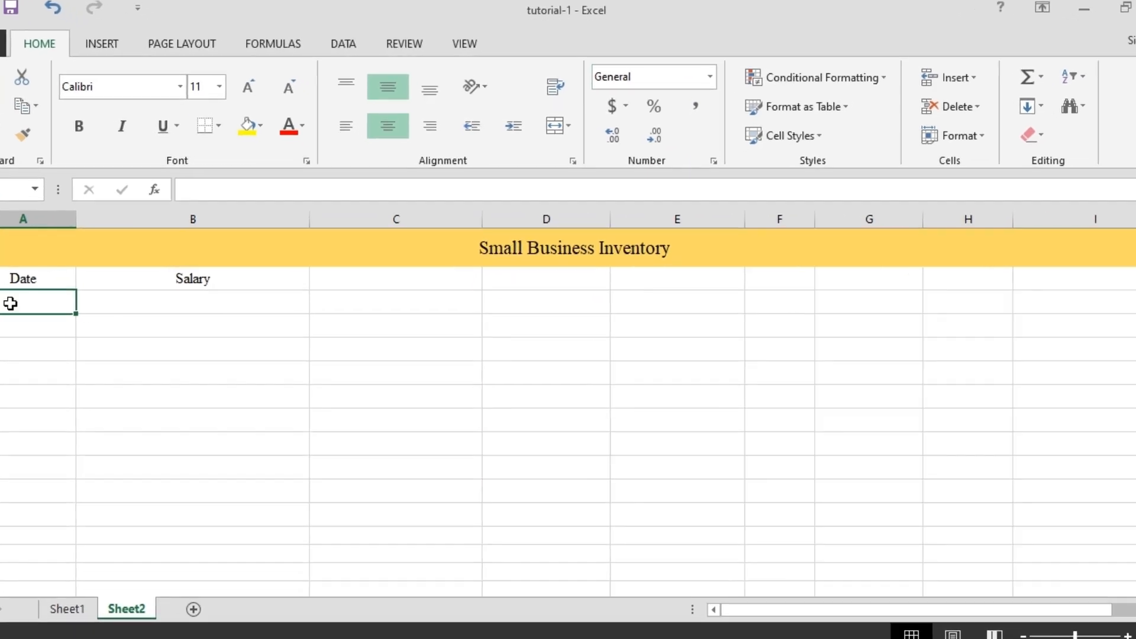
Step: Format cell A3 under the Date heading as a date of the type 14-Mar-12
left_click(723, 53)
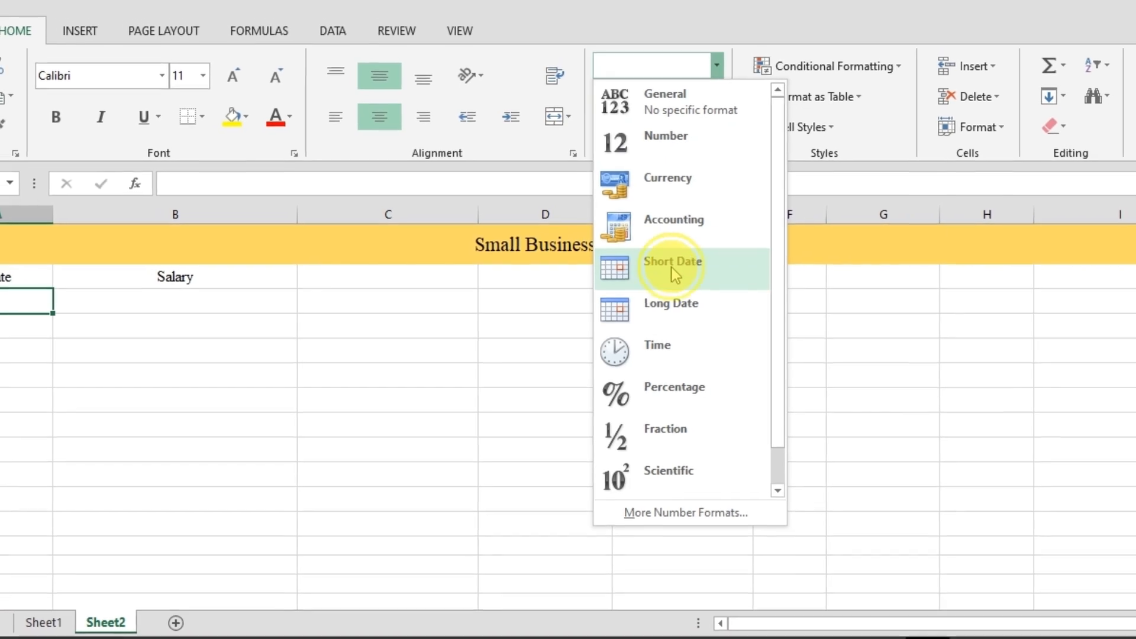
left_click(673, 265)
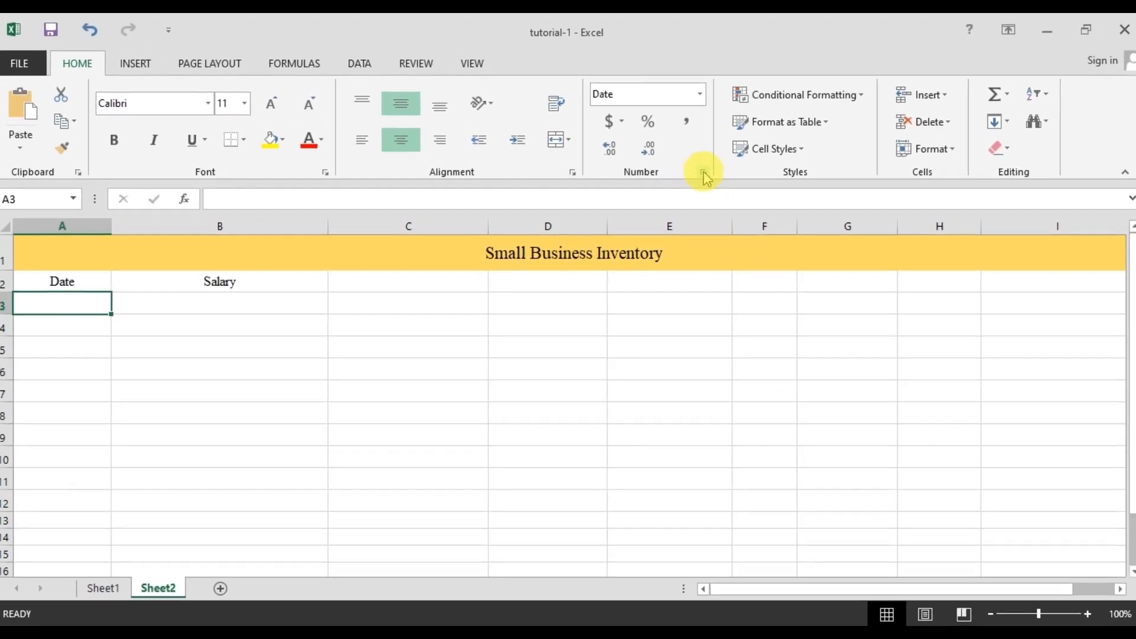
left_click(704, 173)
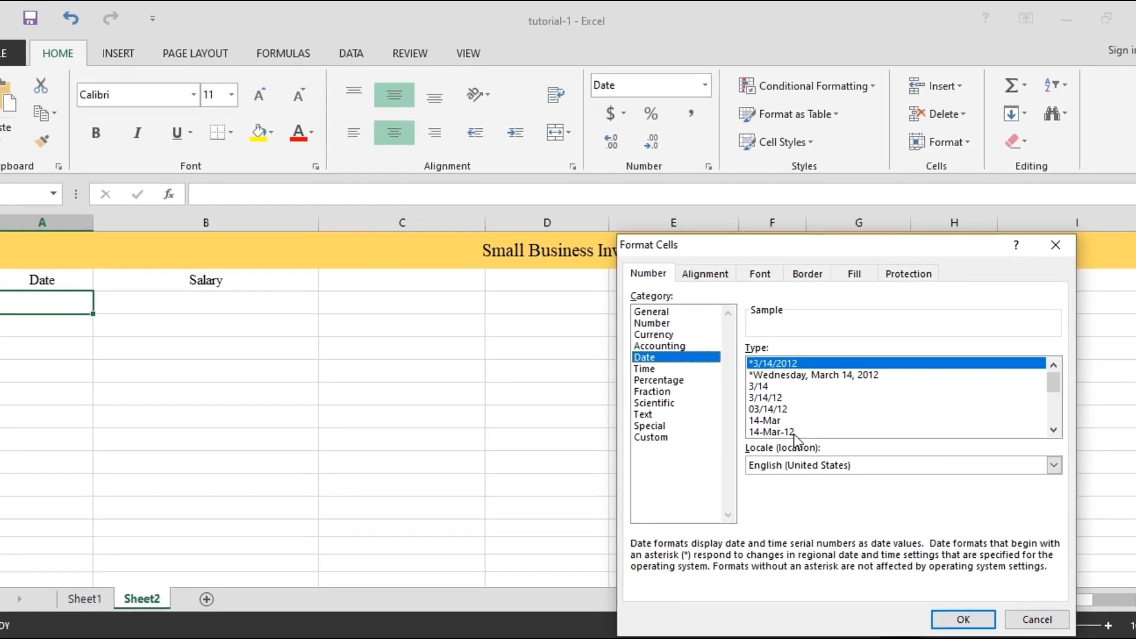
left_click(799, 436)
left_click(946, 606)
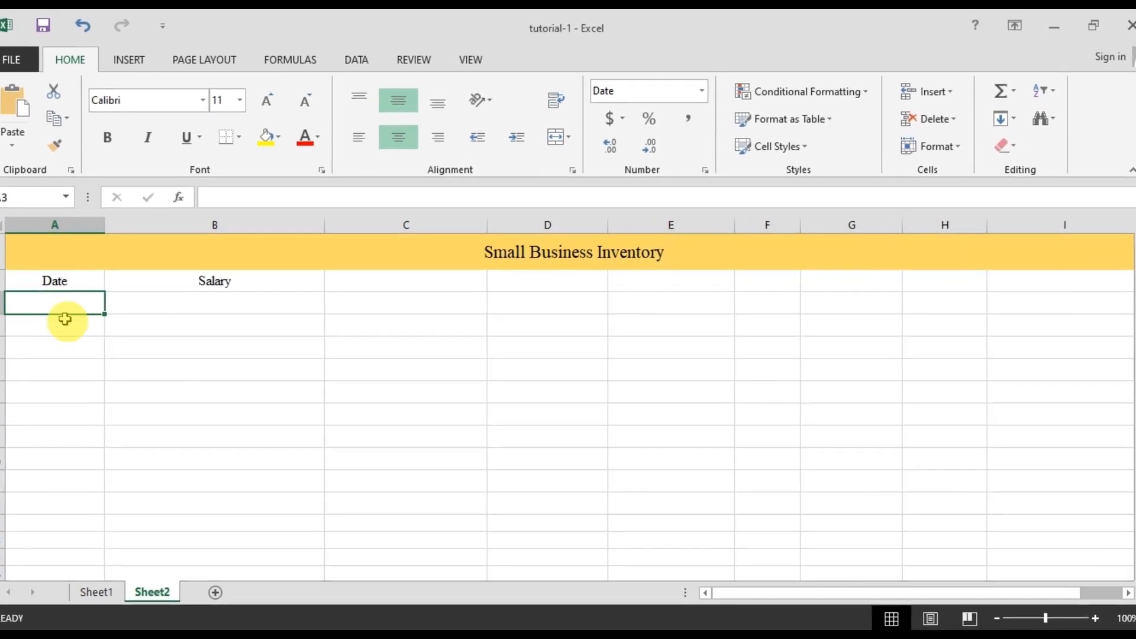
Step: Enter the date 12/12/2025 in cell A3 under the Date heading
type("12/12")
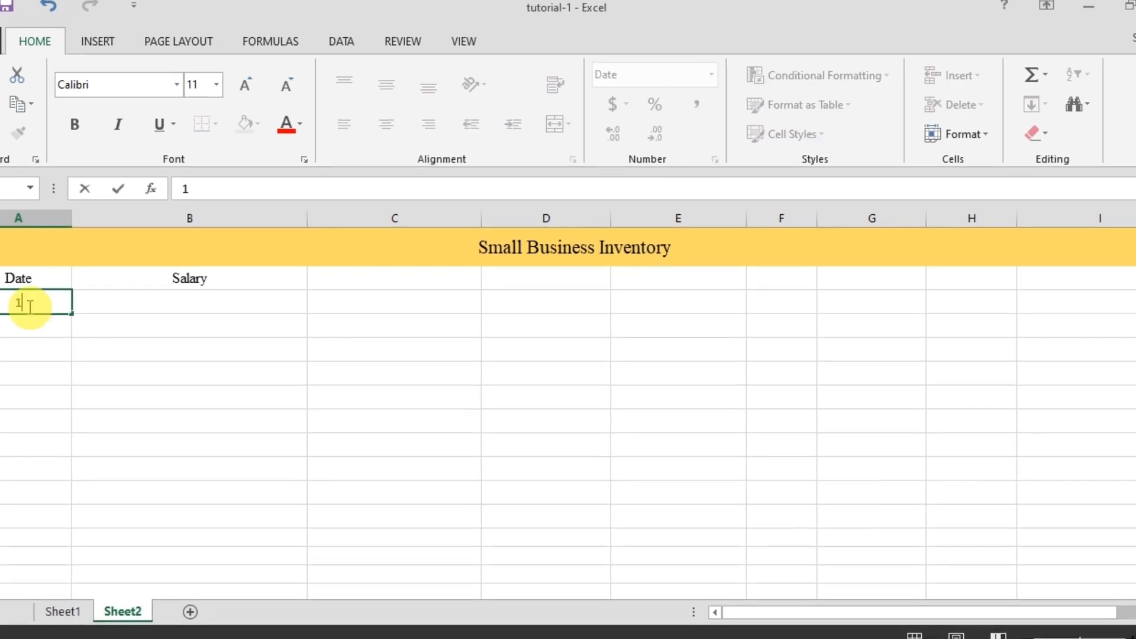
type("/202")
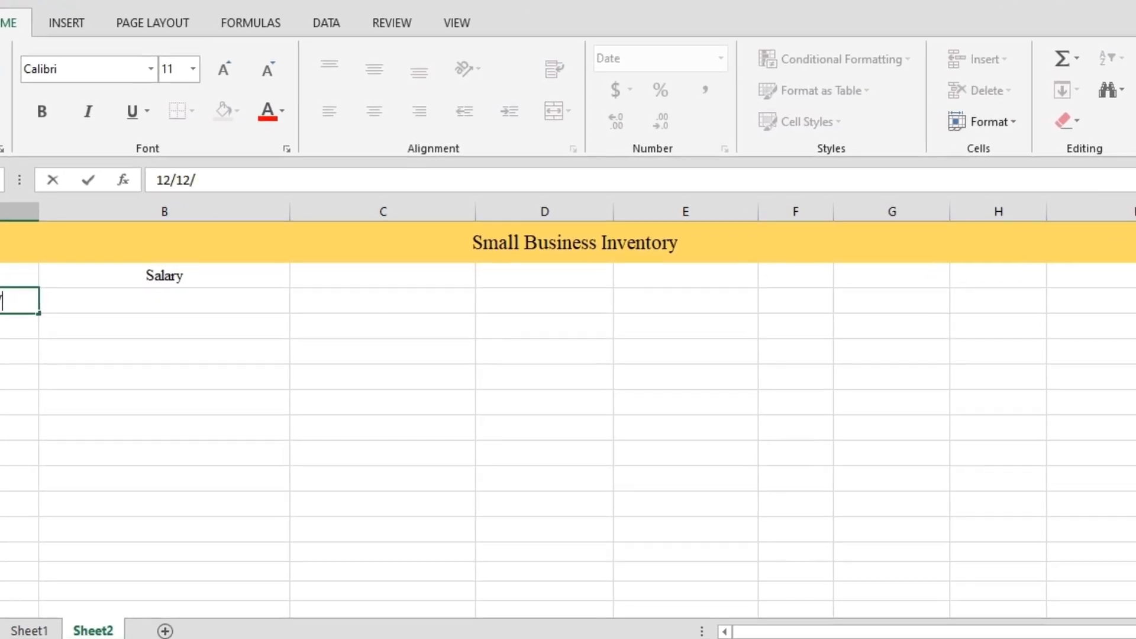
type("5")
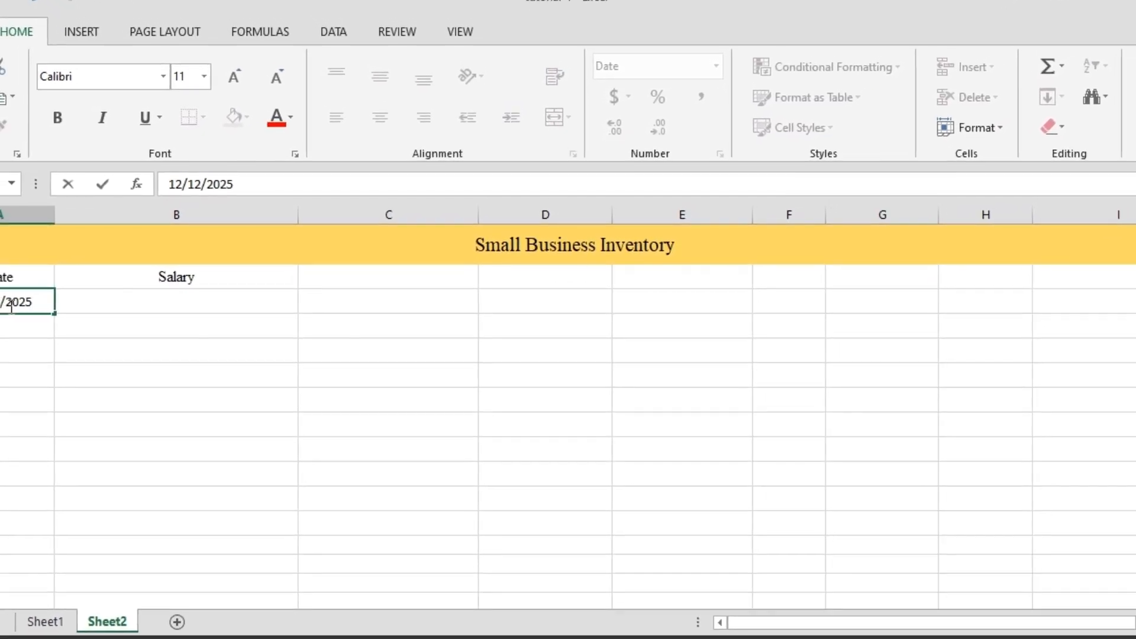
key("Return")
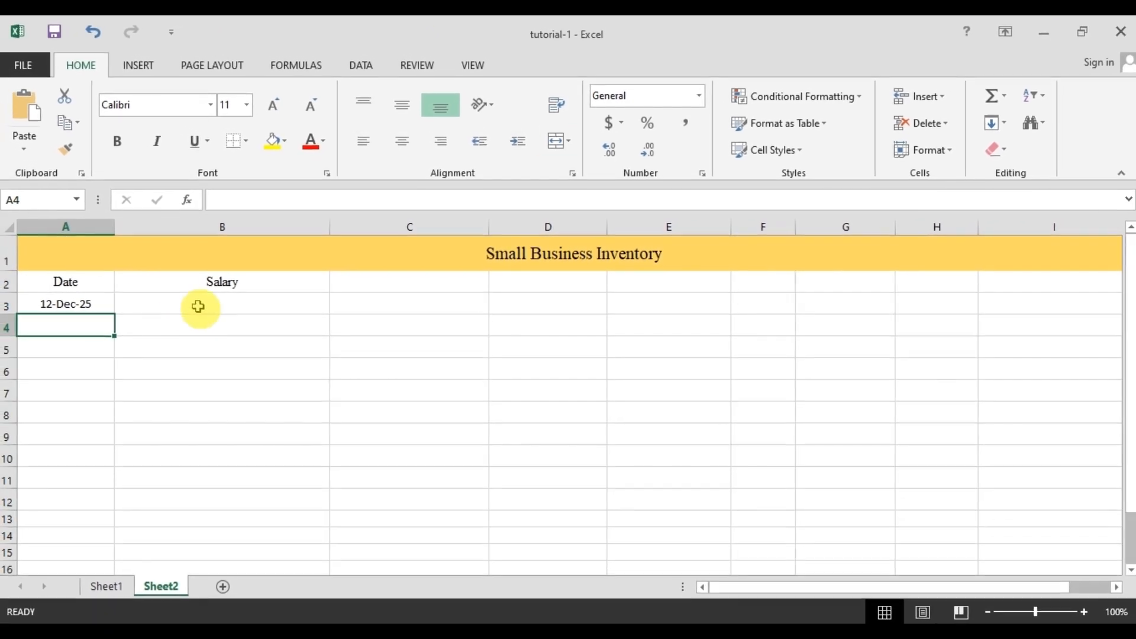
Step: Format cell B3 under the Salary heading as Currency with the $ symbol
left_click(198, 306)
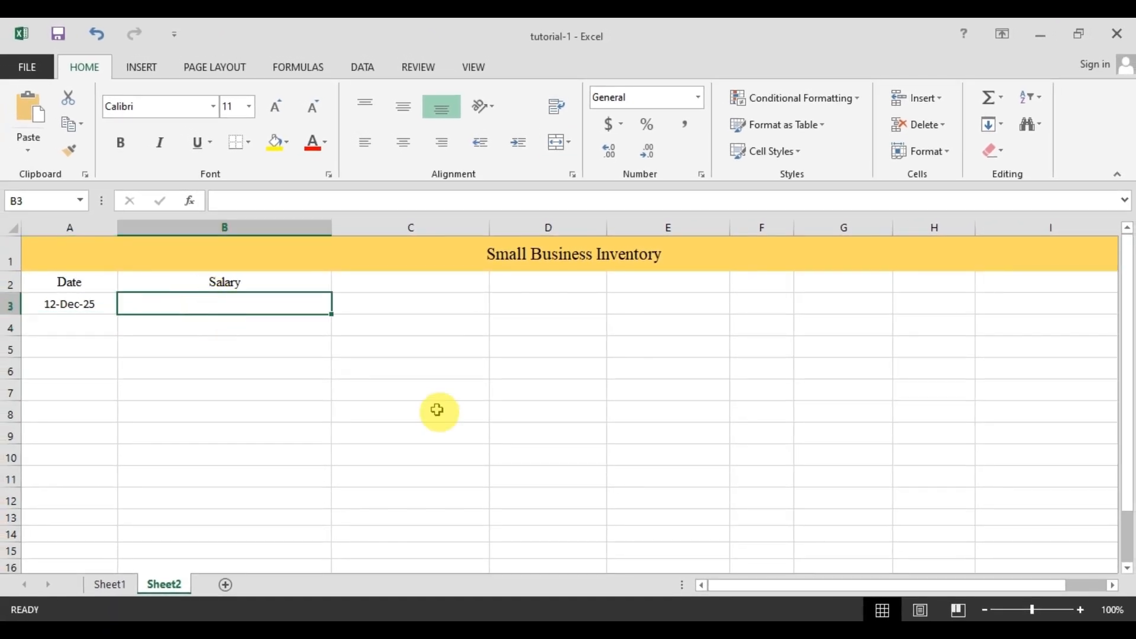
left_click(699, 99)
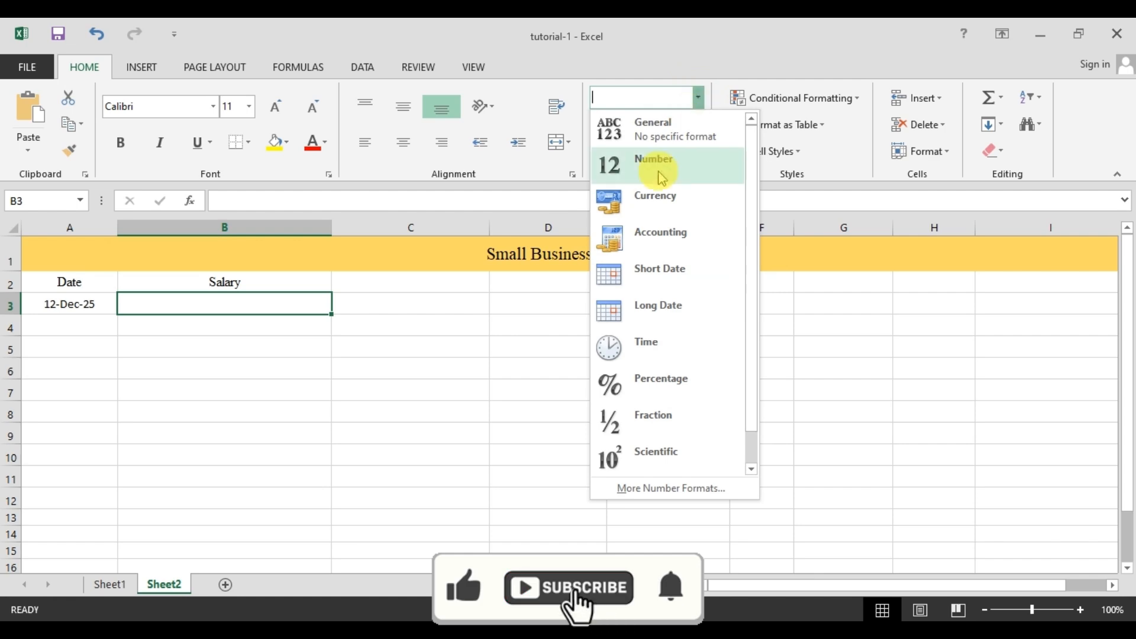
left_click(655, 203)
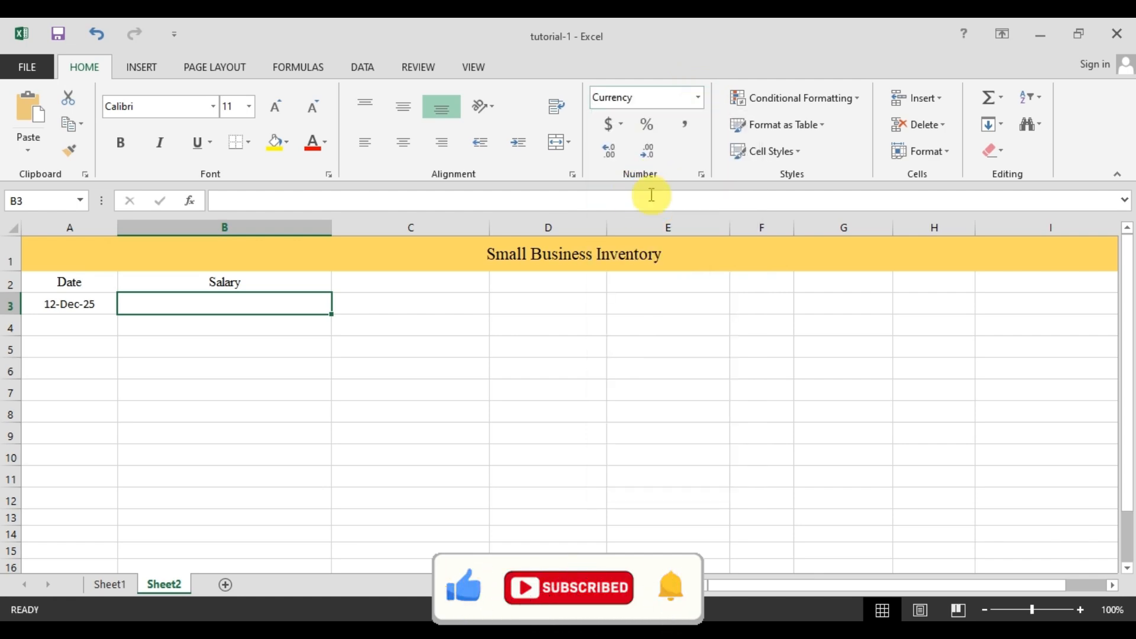
left_click(702, 176)
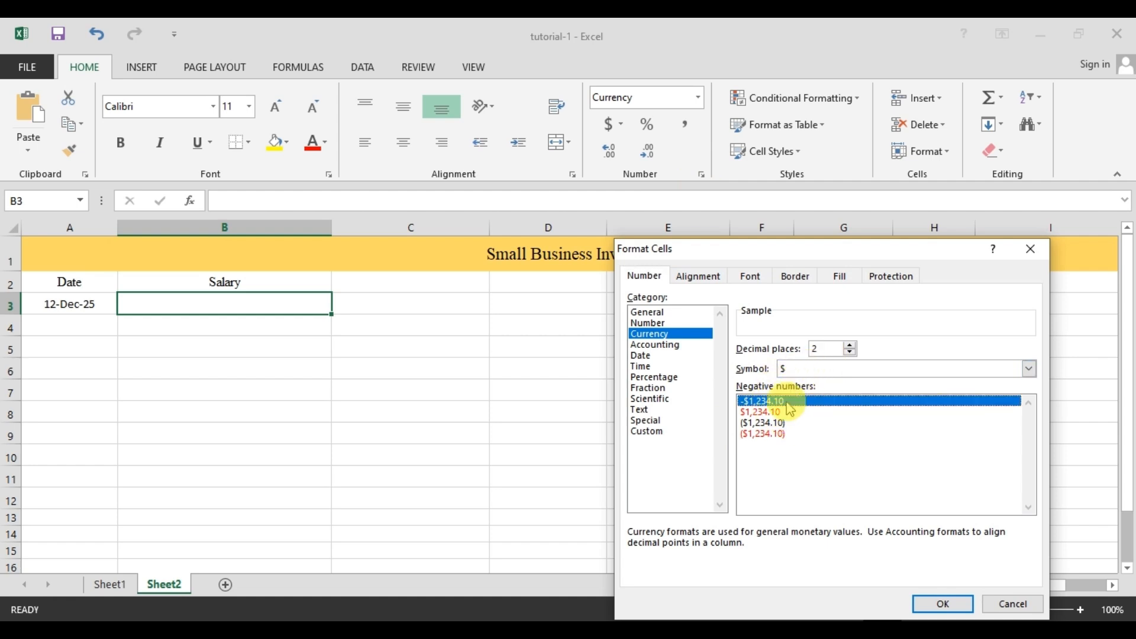
left_click(798, 373)
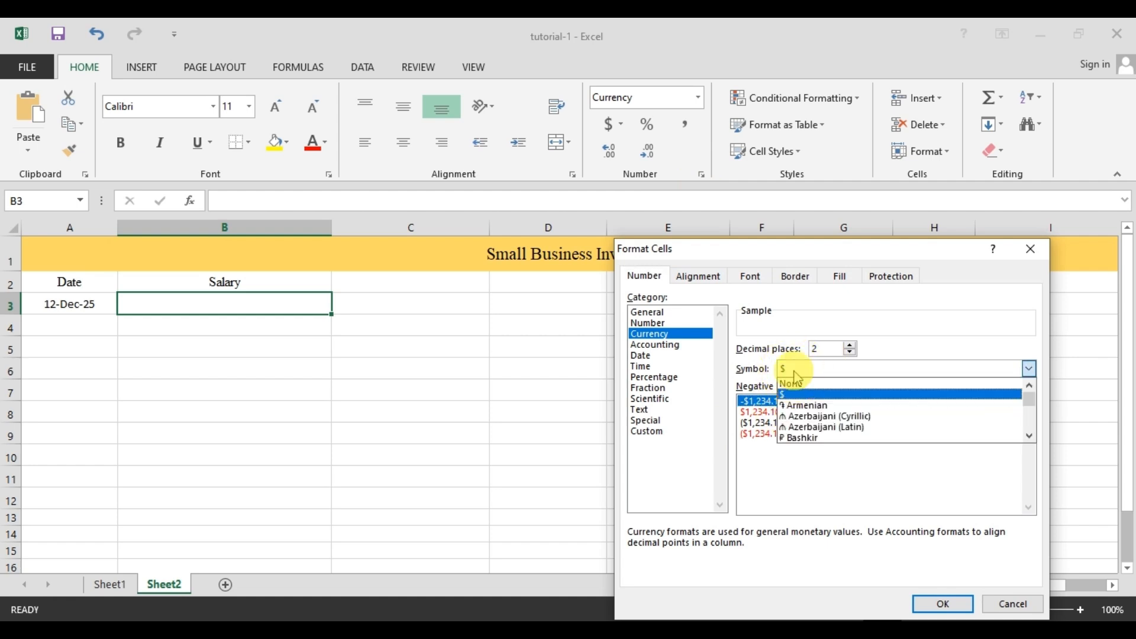
left_click(798, 373)
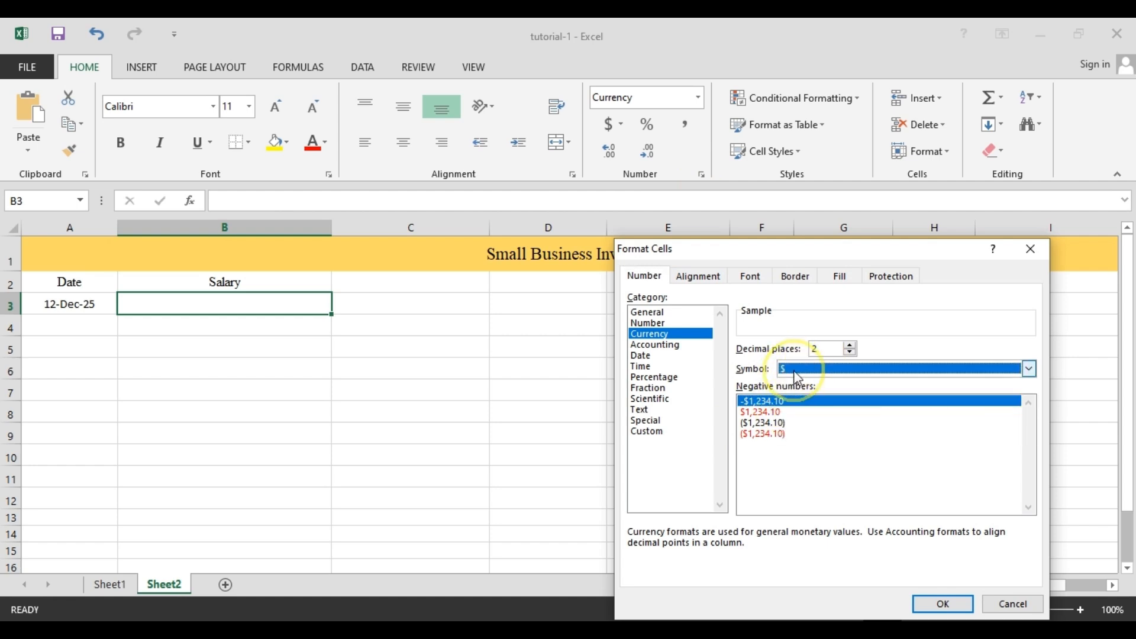
left_click(931, 610)
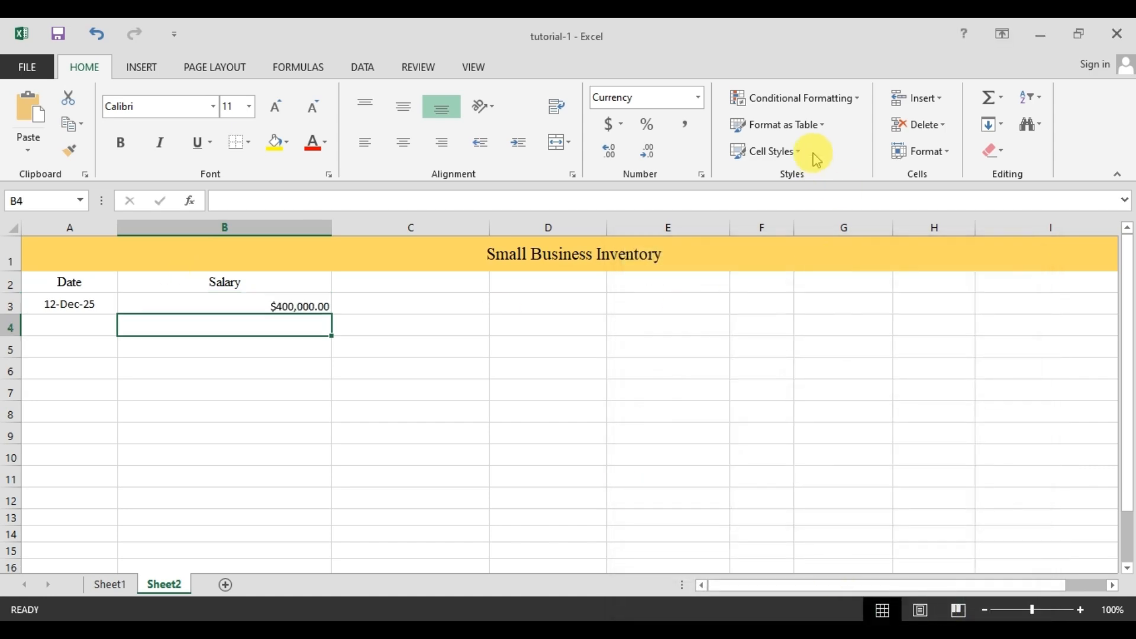
Step: Apply the Bad, Good and Neutral cell styles one after another to the salary amount in cell B3
left_click(741, 153)
left_click(258, 301)
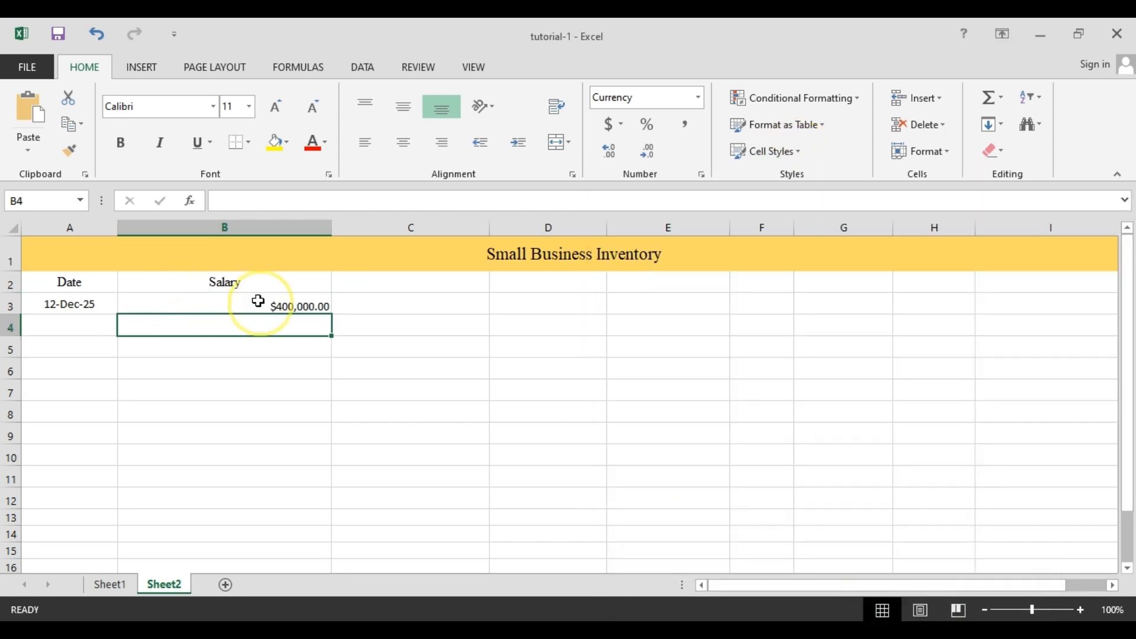
left_click(258, 301)
left_click(794, 169)
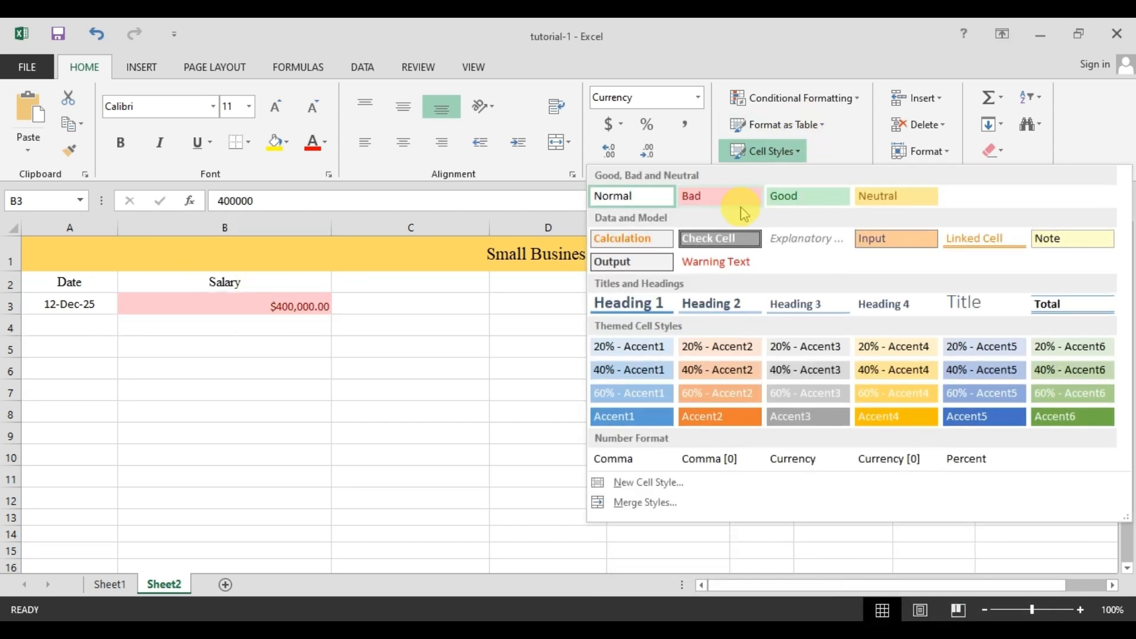
left_click(733, 200)
left_click(788, 155)
left_click(783, 195)
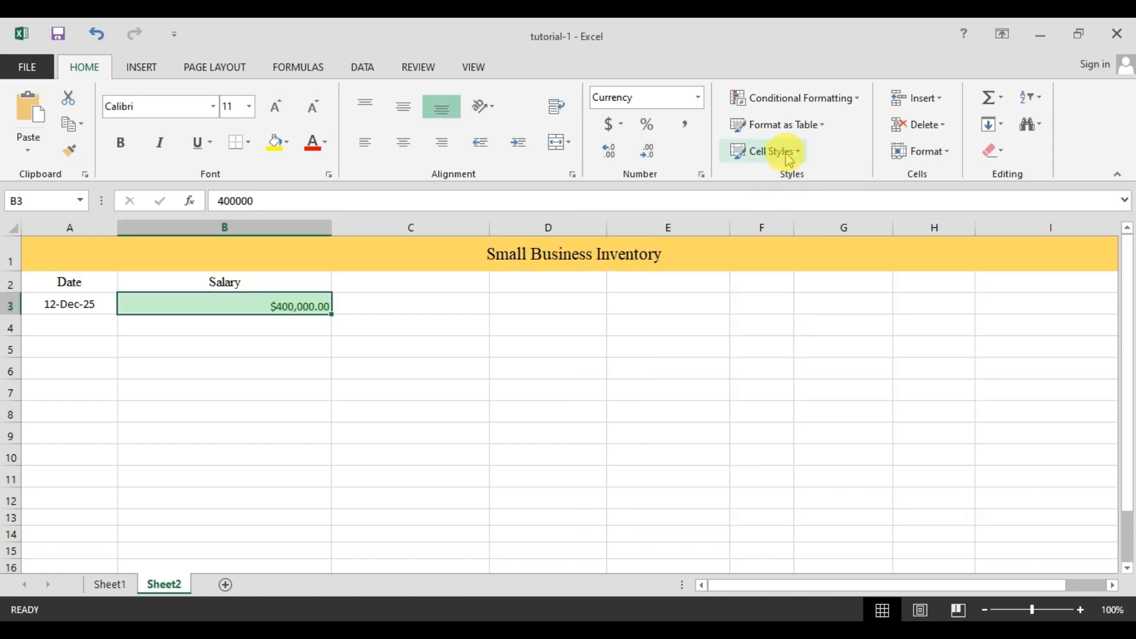
left_click(786, 151)
left_click(890, 194)
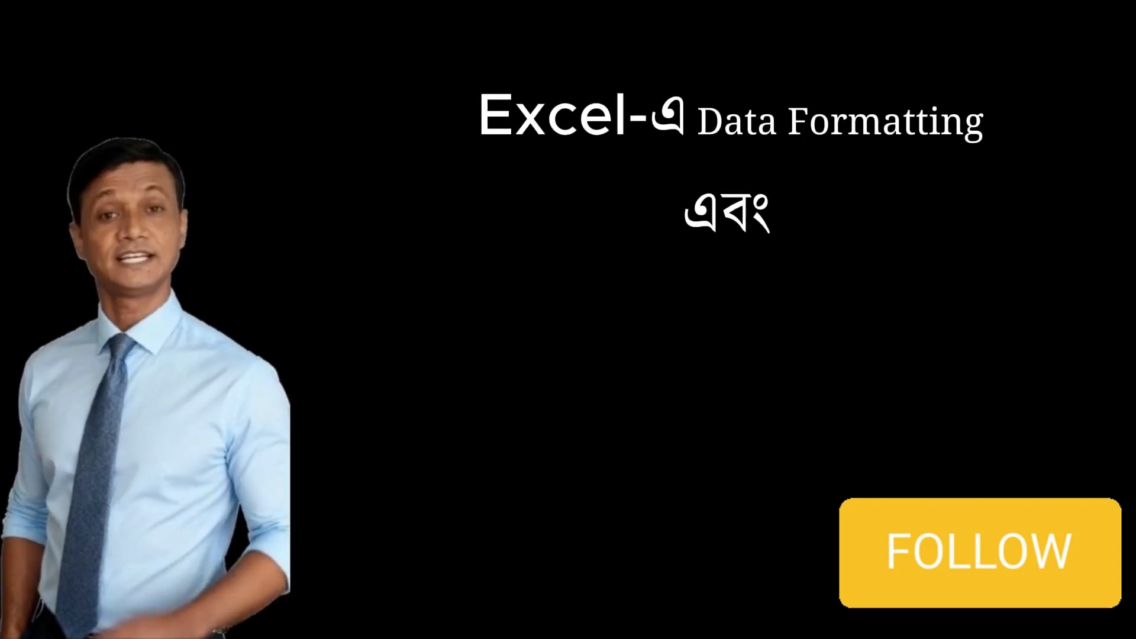